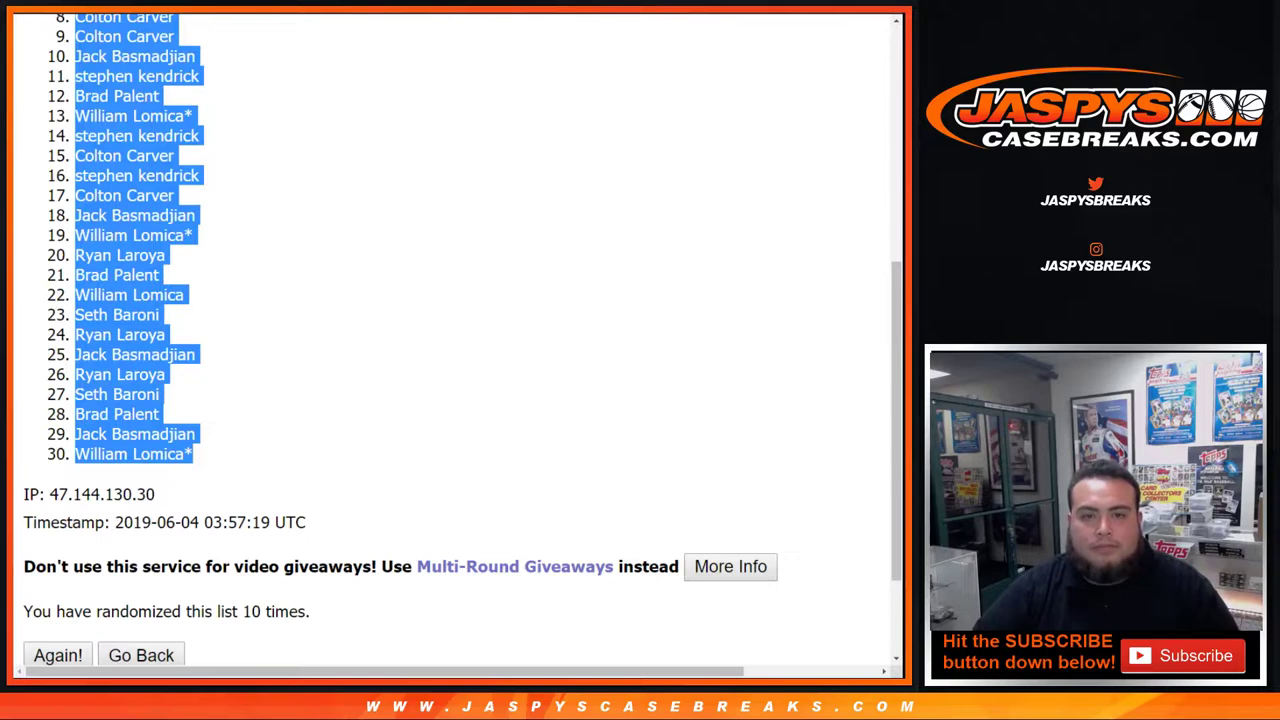
Paste the copied randomized participant list into column A of the hockey break spreadsheet, starting at A1
{"action": "key", "text": "ctrl+Tab"}
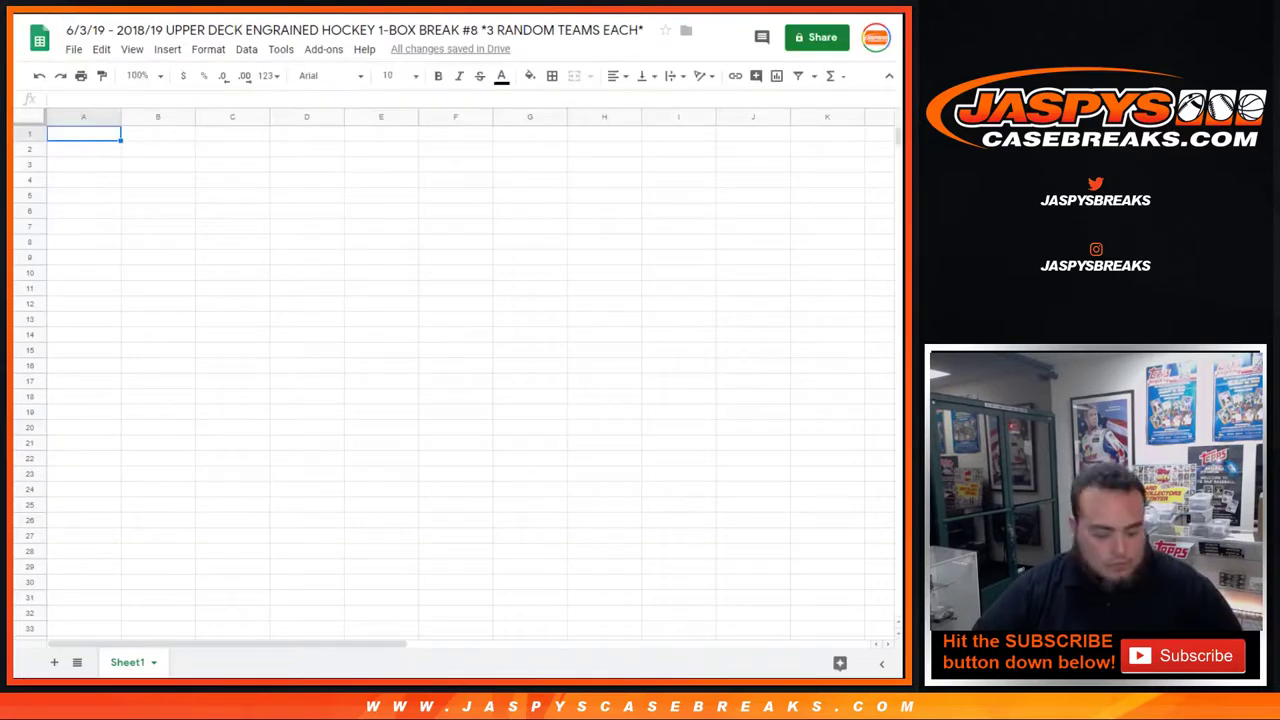
{"action": "key", "text": "ctrl+v"}
Switch to the RANDOM.ORG List Randomizer holding the hockey teams and randomize the list 10 times
{"action": "key", "text": "ctrl+Tab"}
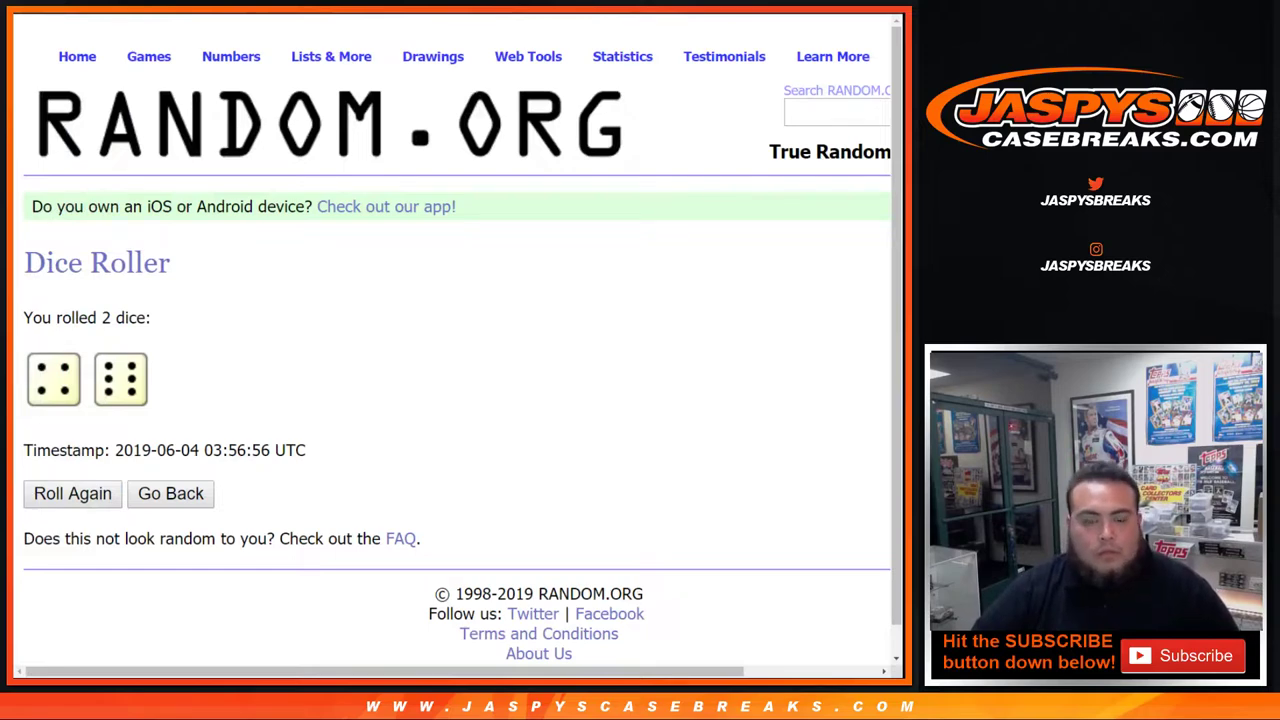
{"action": "key", "text": "ctrl+Tab"}
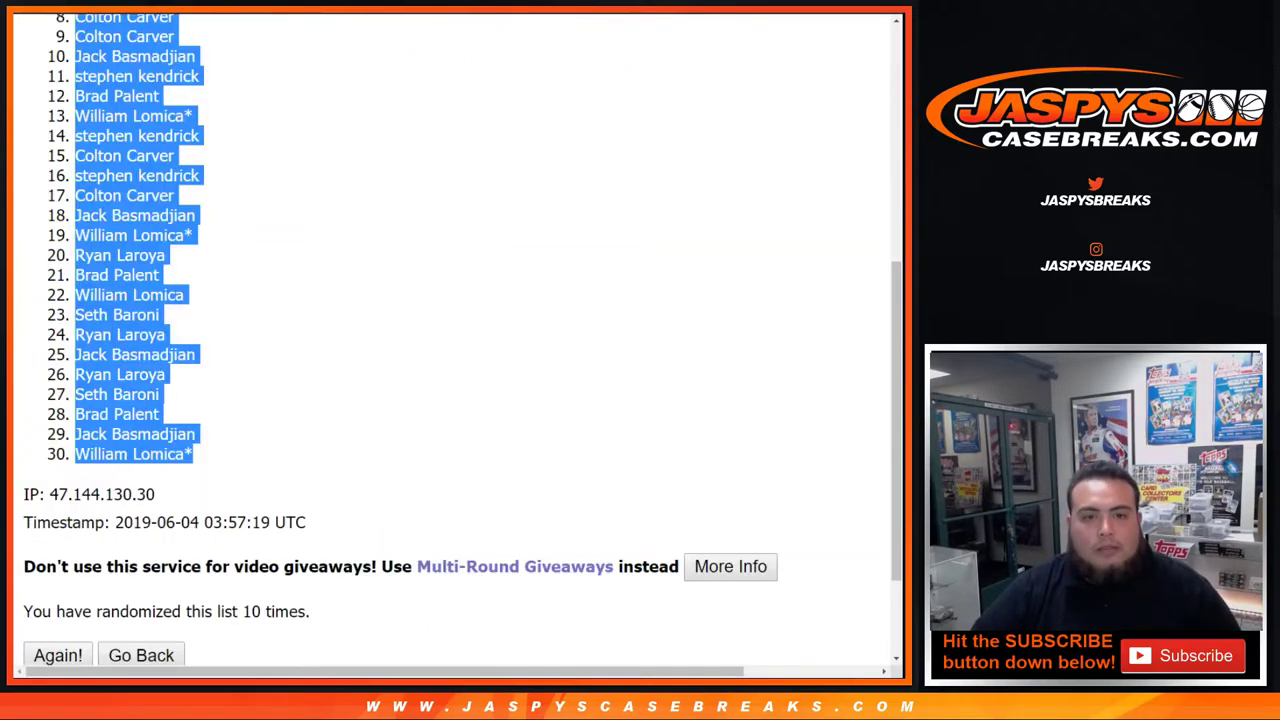
{"action": "key", "text": "ctrl+Tab"}
{"action": "scroll", "coordinate": [460, 345], "scroll_direction": "down", "scroll_amount": 2}
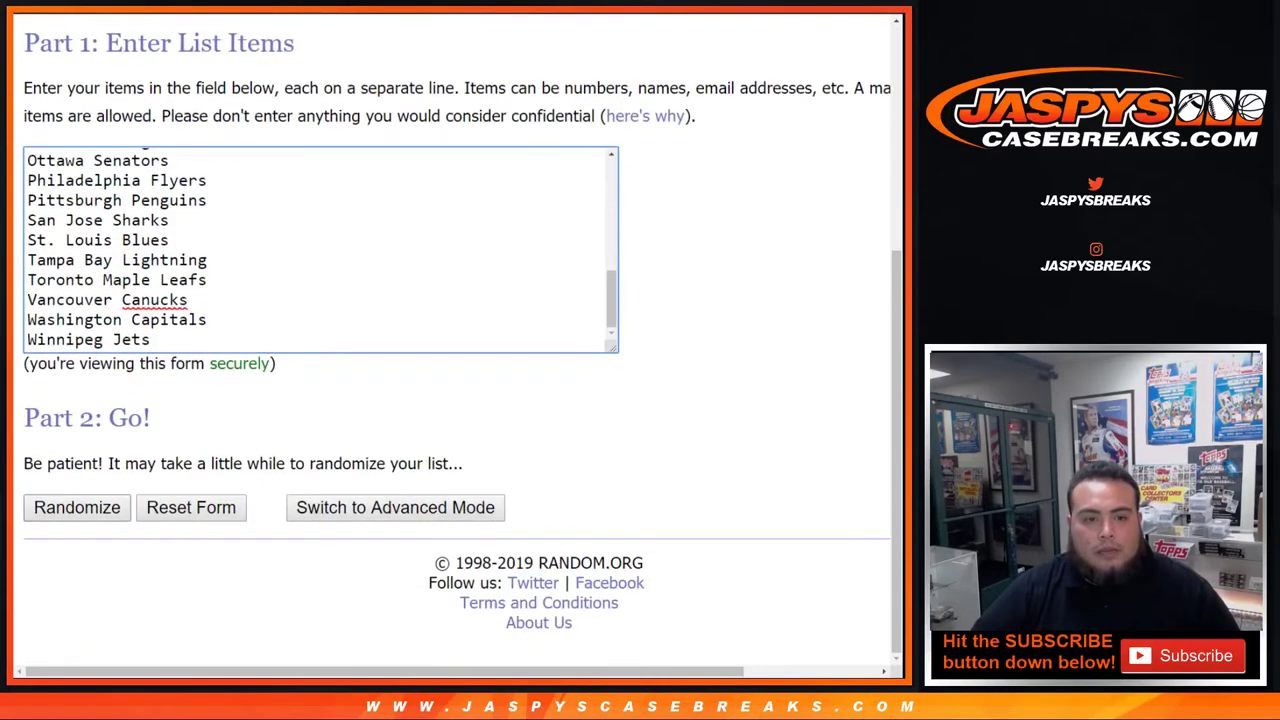
{"action": "left_click", "coordinate": [77, 506]}
{"action": "scroll", "coordinate": [460, 345], "scroll_direction": "down", "scroll_amount": 5}
{"action": "scroll", "coordinate": [60, 510], "scroll_direction": "down", "scroll_amount": 1}
{"action": "left_click", "coordinate": [58, 508]}
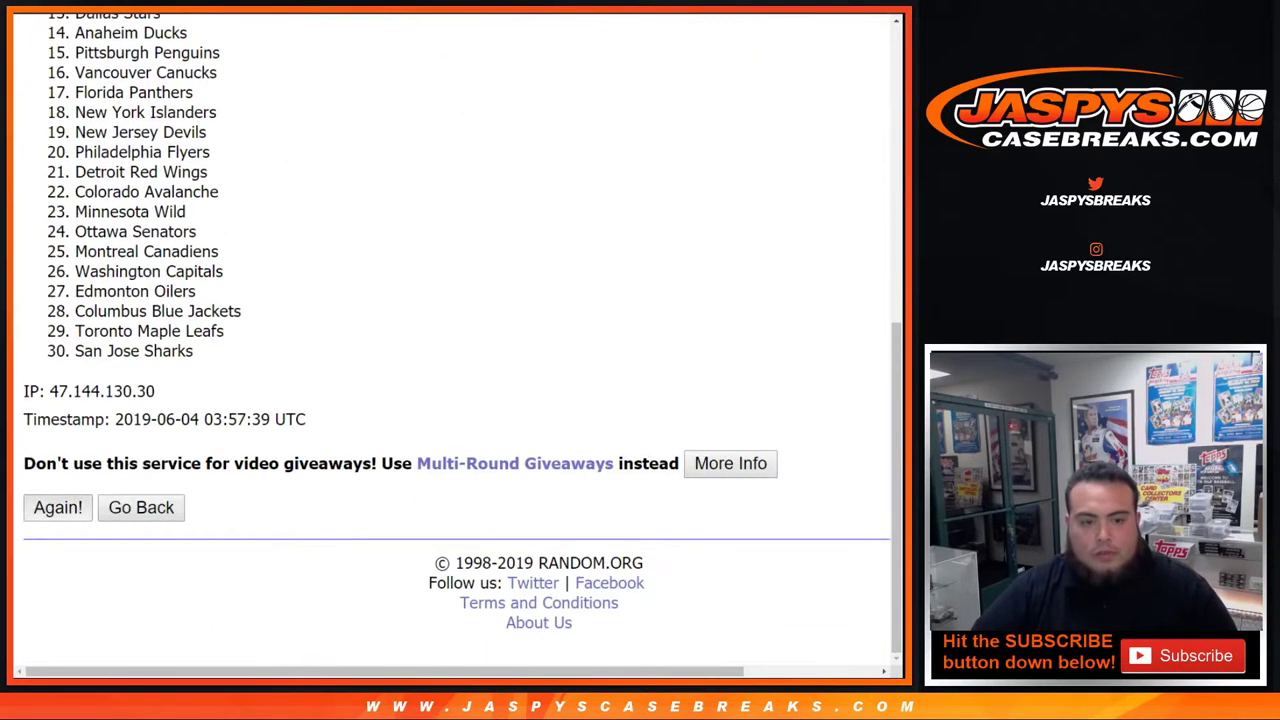
{"action": "left_click", "coordinate": [58, 508]}
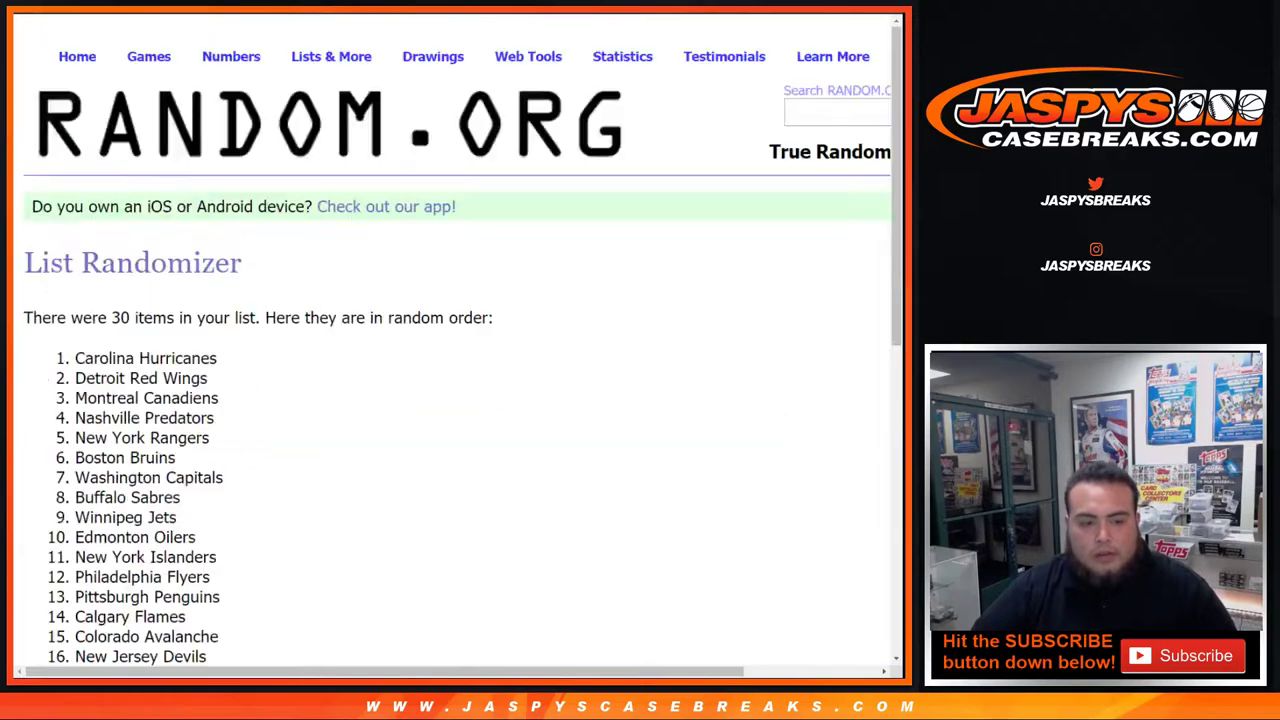
{"action": "scroll", "coordinate": [58, 508], "scroll_direction": "down", "scroll_amount": 5}
{"action": "left_click", "coordinate": [58, 508]}
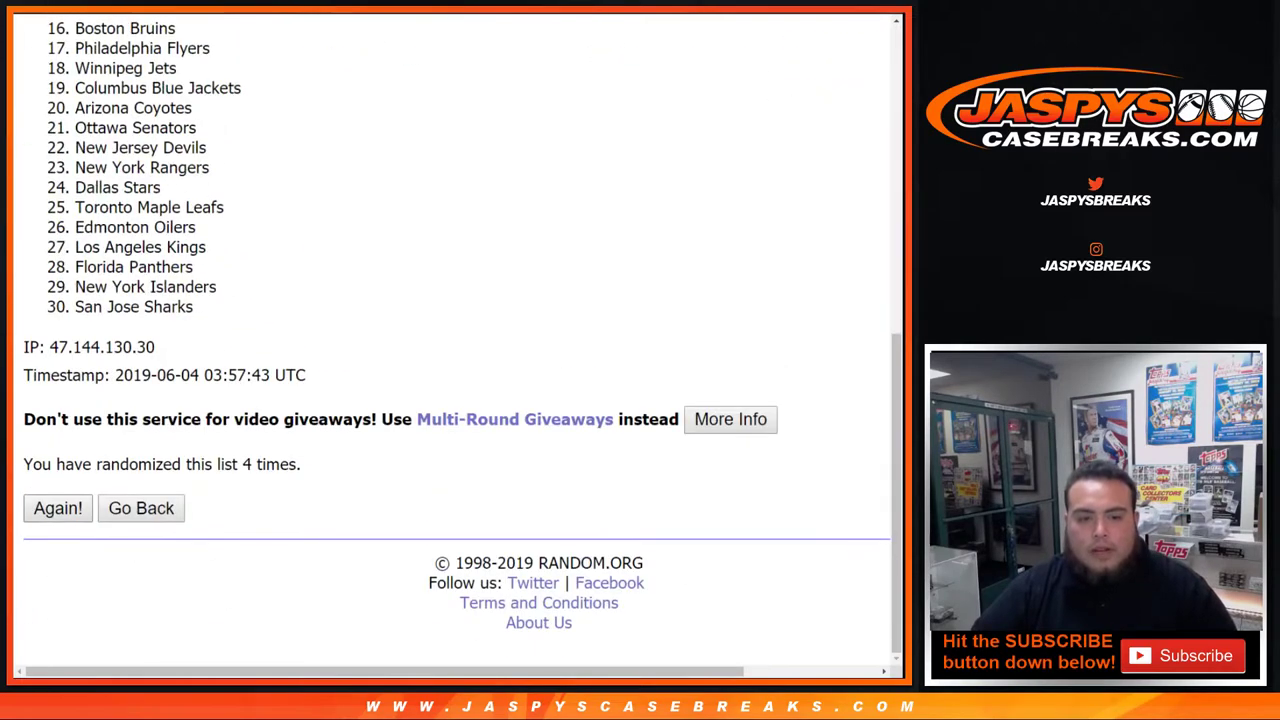
{"action": "left_click", "coordinate": [58, 508]}
{"action": "left_click", "coordinate": [58, 508]}
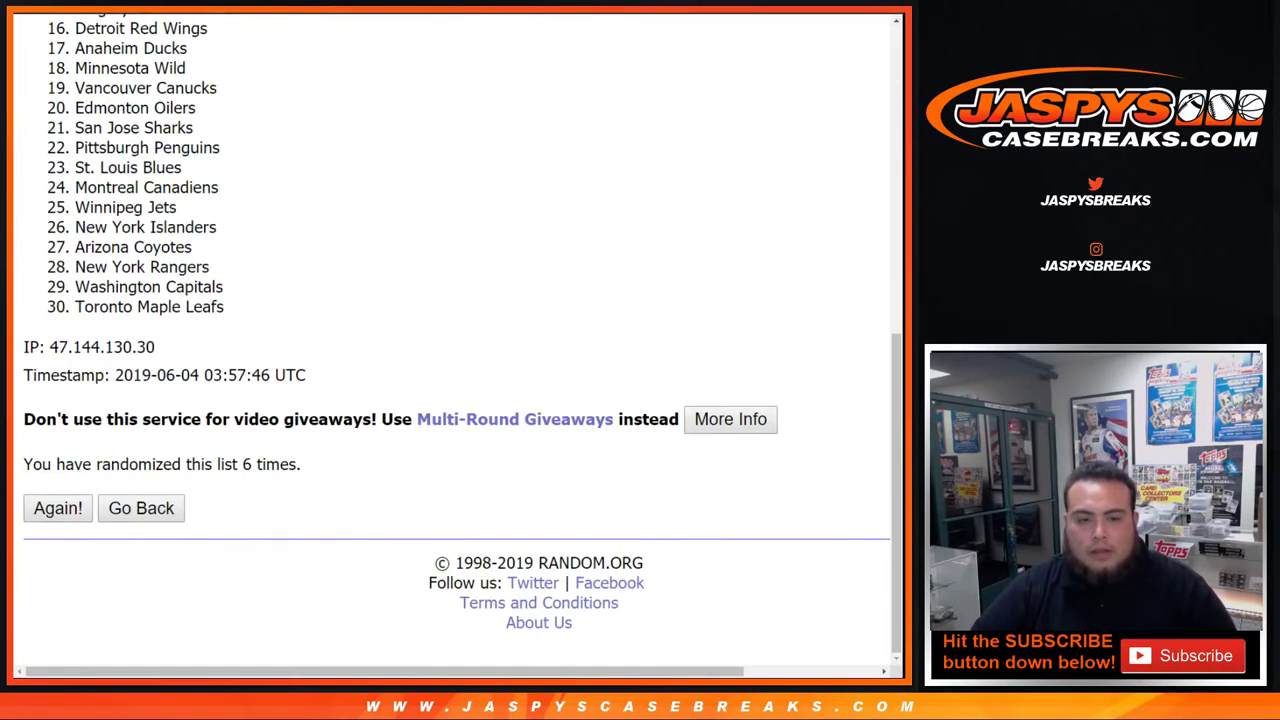
{"action": "left_click", "coordinate": [58, 508]}
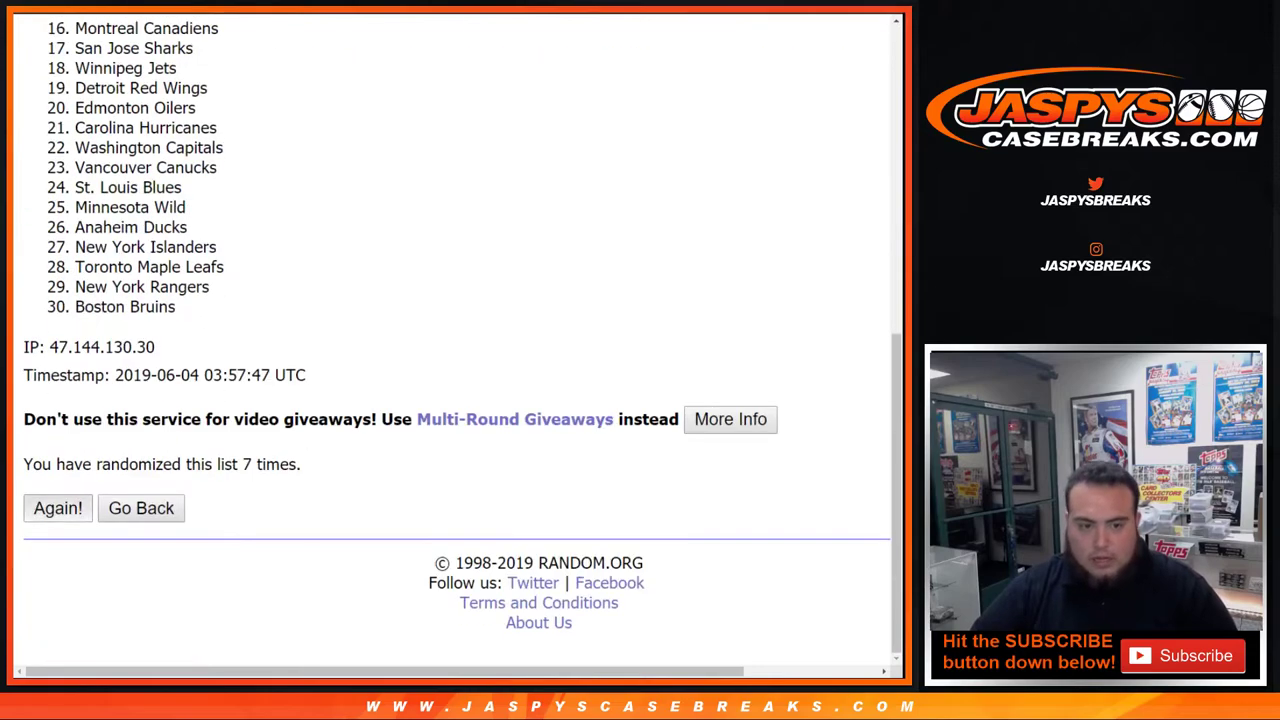
{"action": "left_click", "coordinate": [58, 508]}
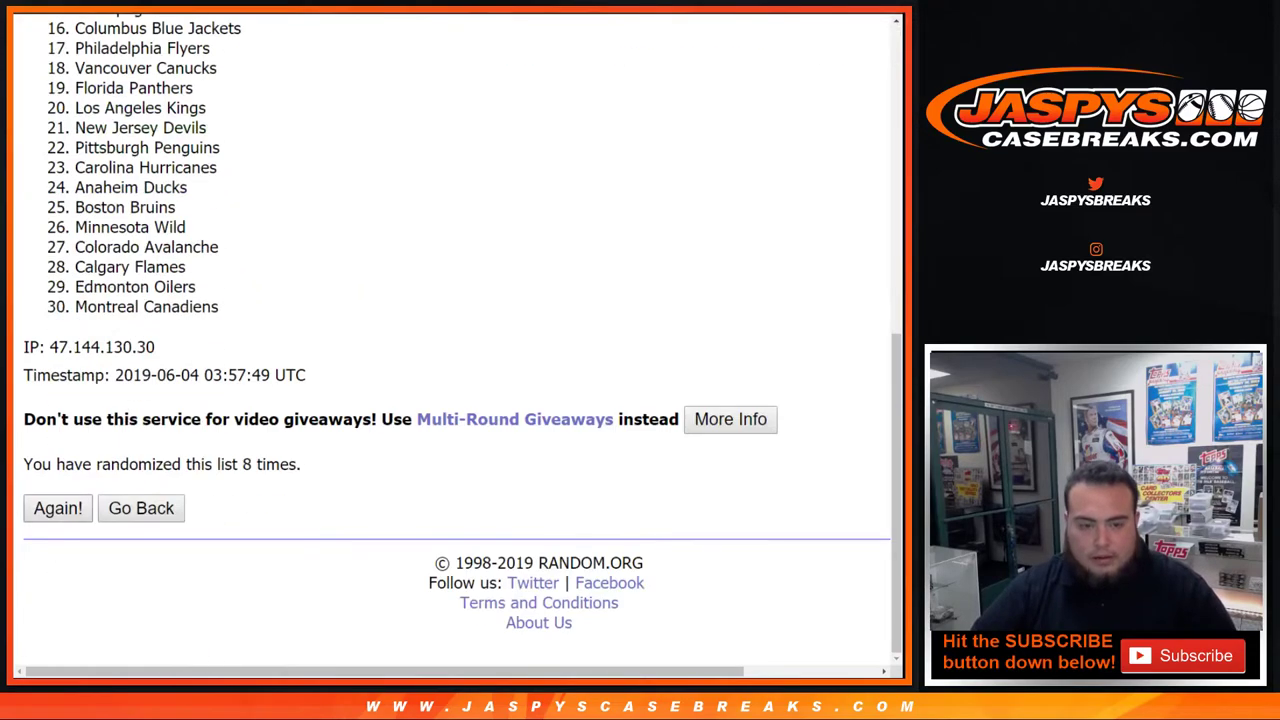
{"action": "left_click", "coordinate": [58, 508]}
{"action": "left_click", "coordinate": [58, 508]}
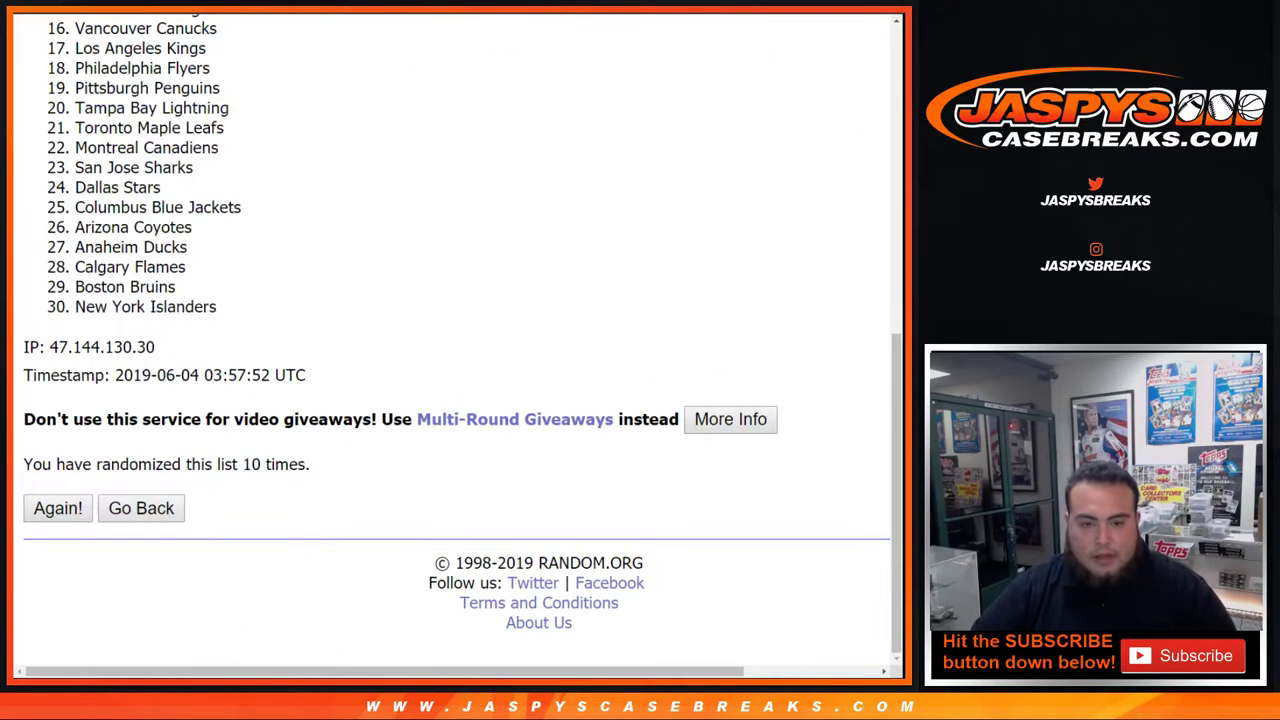
Copy all 30 randomized team names and paste them into column B of the break spreadsheet, starting at B1
{"action": "left_click_drag", "start_coordinate": [312, 465], "coordinate": [243, 465]}
{"action": "scroll", "coordinate": [243, 465], "scroll_direction": "up", "scroll_amount": 5}
{"action": "left_click_drag", "start_coordinate": [184, 246], "coordinate": [75, 246]}
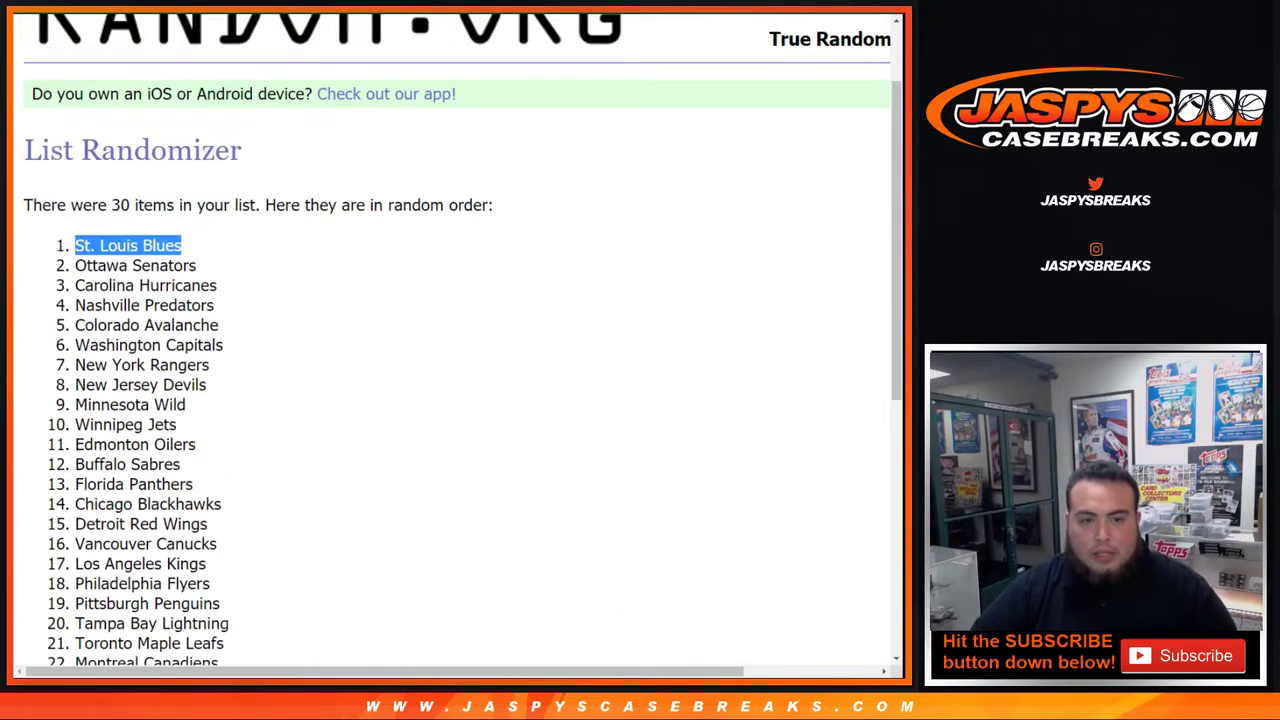
{"action": "left_click_drag", "start_coordinate": [181, 245], "coordinate": [217, 458]}
{"action": "key", "text": "ctrl+c"}
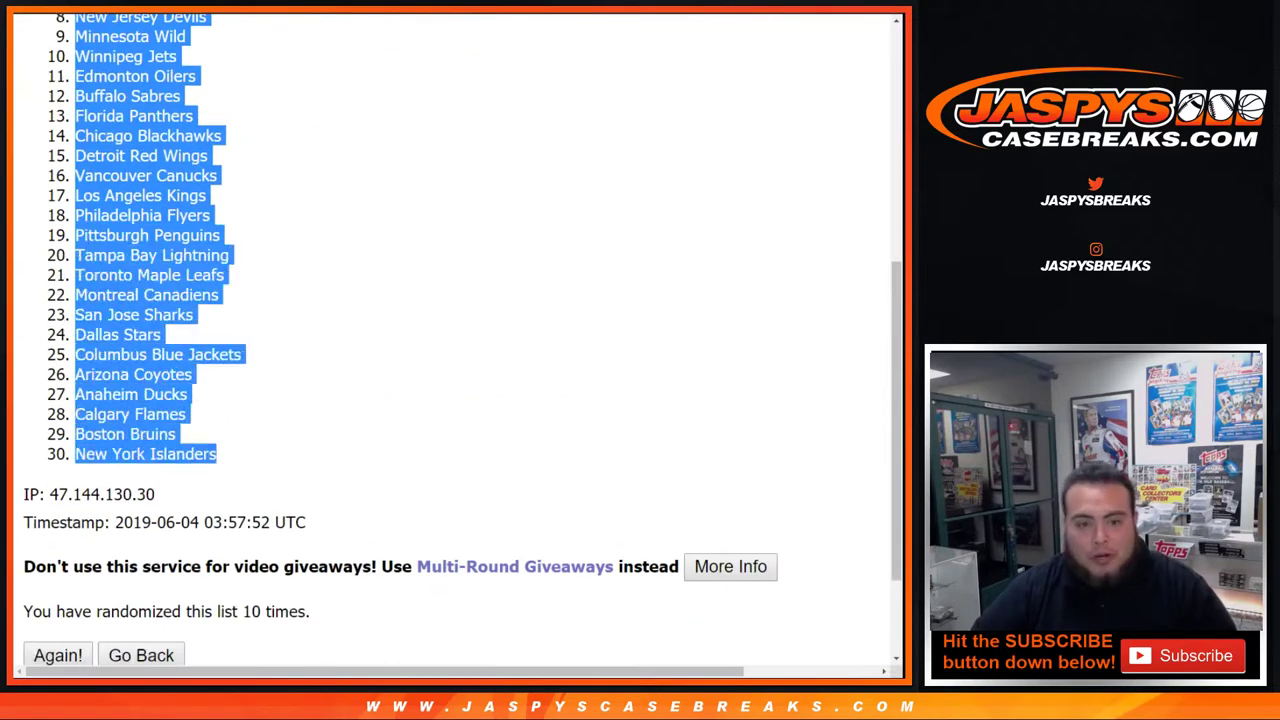
{"action": "key", "text": "ctrl+Tab"}
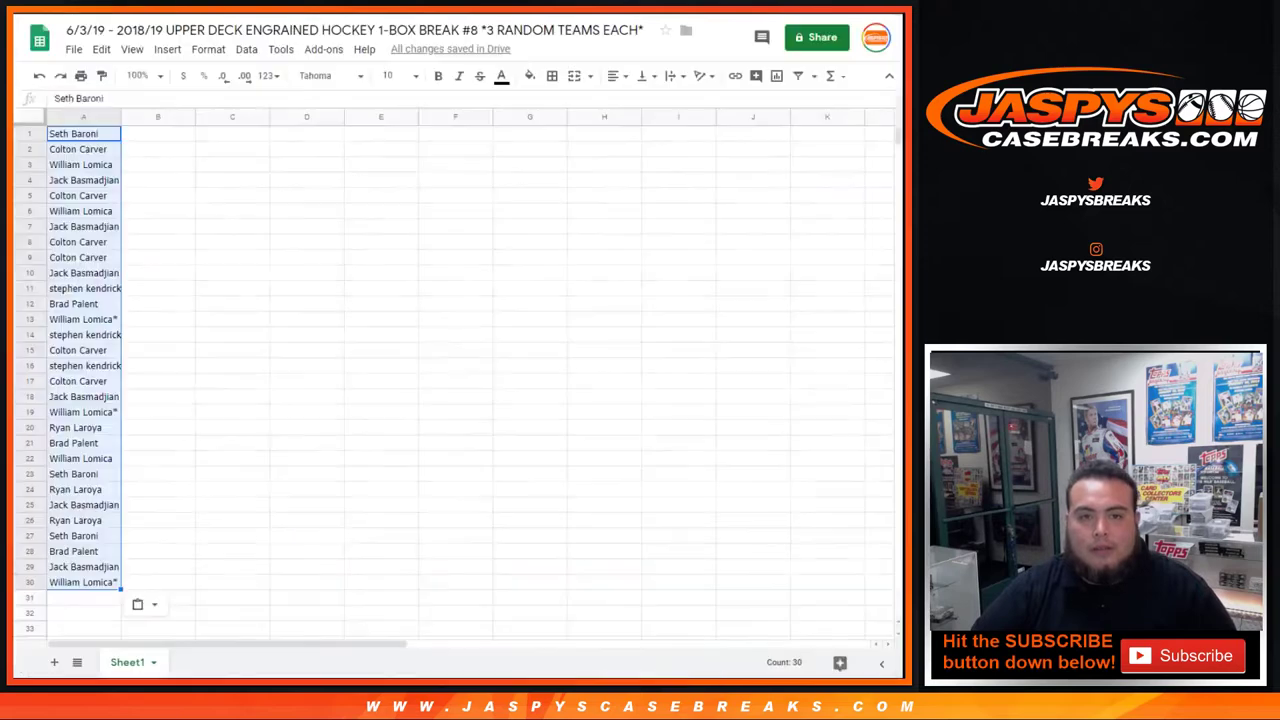
{"action": "left_click", "coordinate": [158, 134]}
{"action": "key", "text": "ctrl+v"}
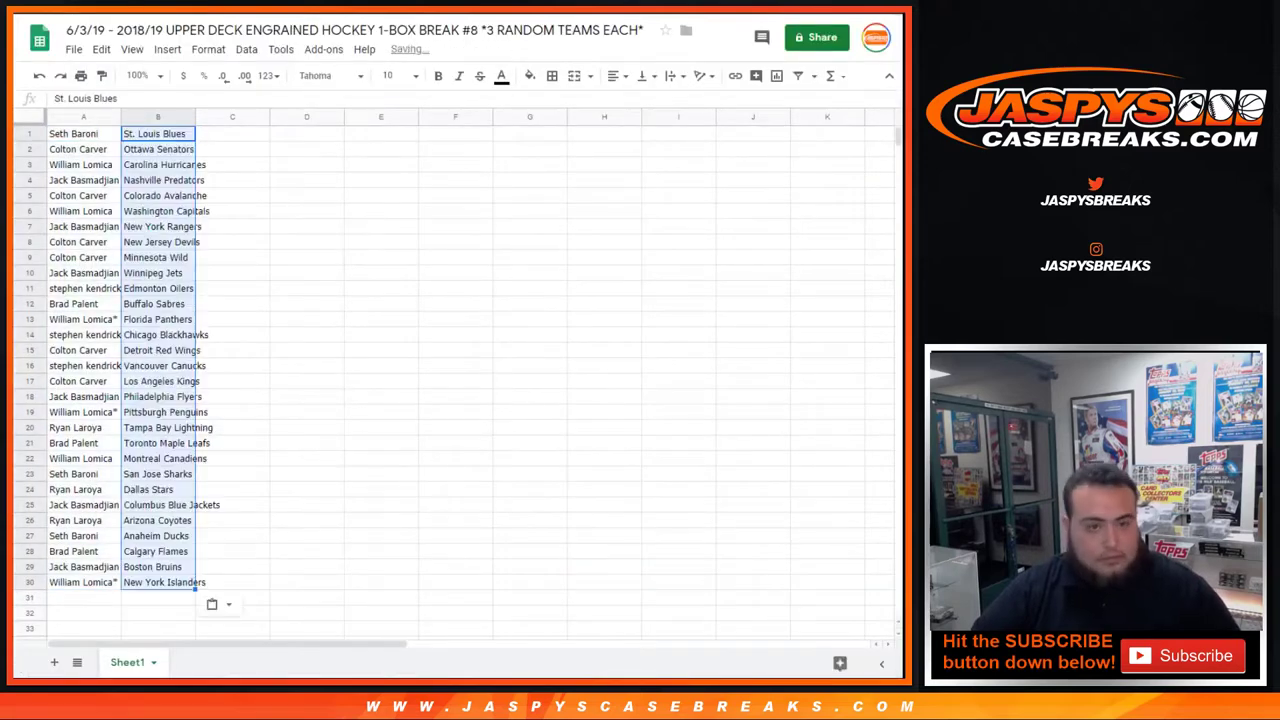
Set the font size of the whole sheet to 14 and fit the column widths to their contents
{"action": "key", "text": "ctrl+a"}
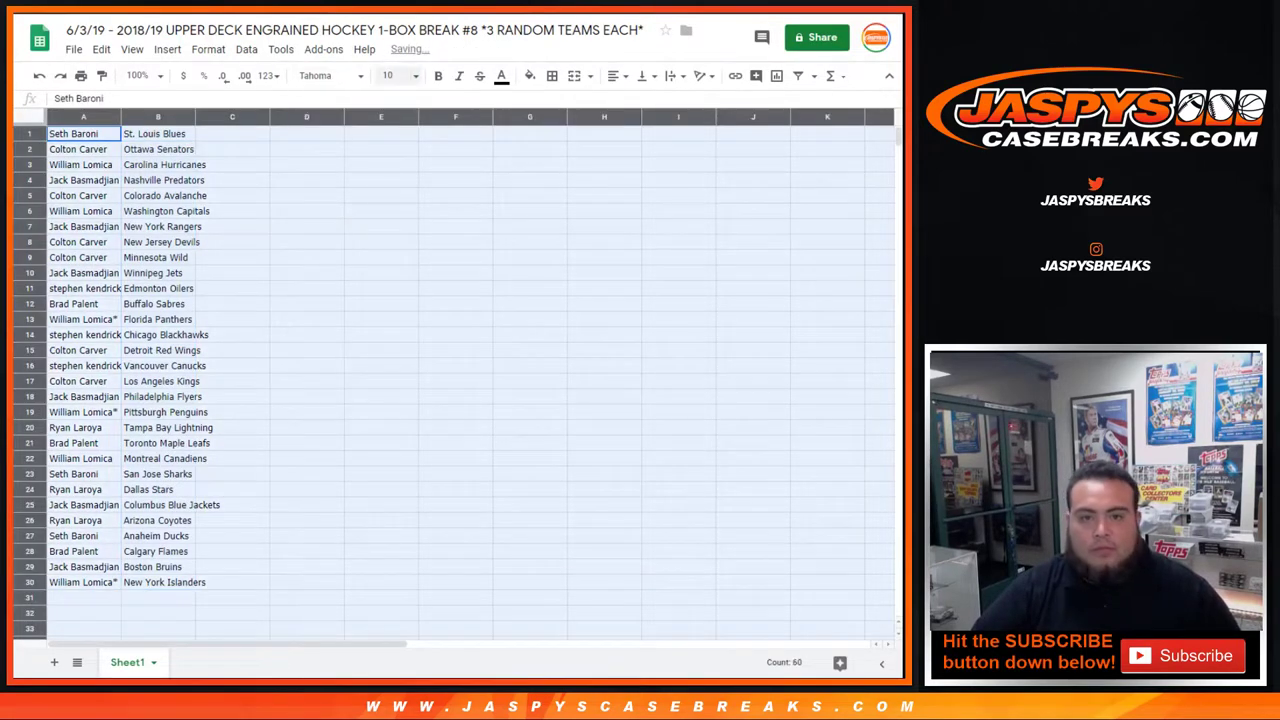
{"action": "left_click", "coordinate": [392, 75]}
{"action": "left_click", "coordinate": [392, 266]}
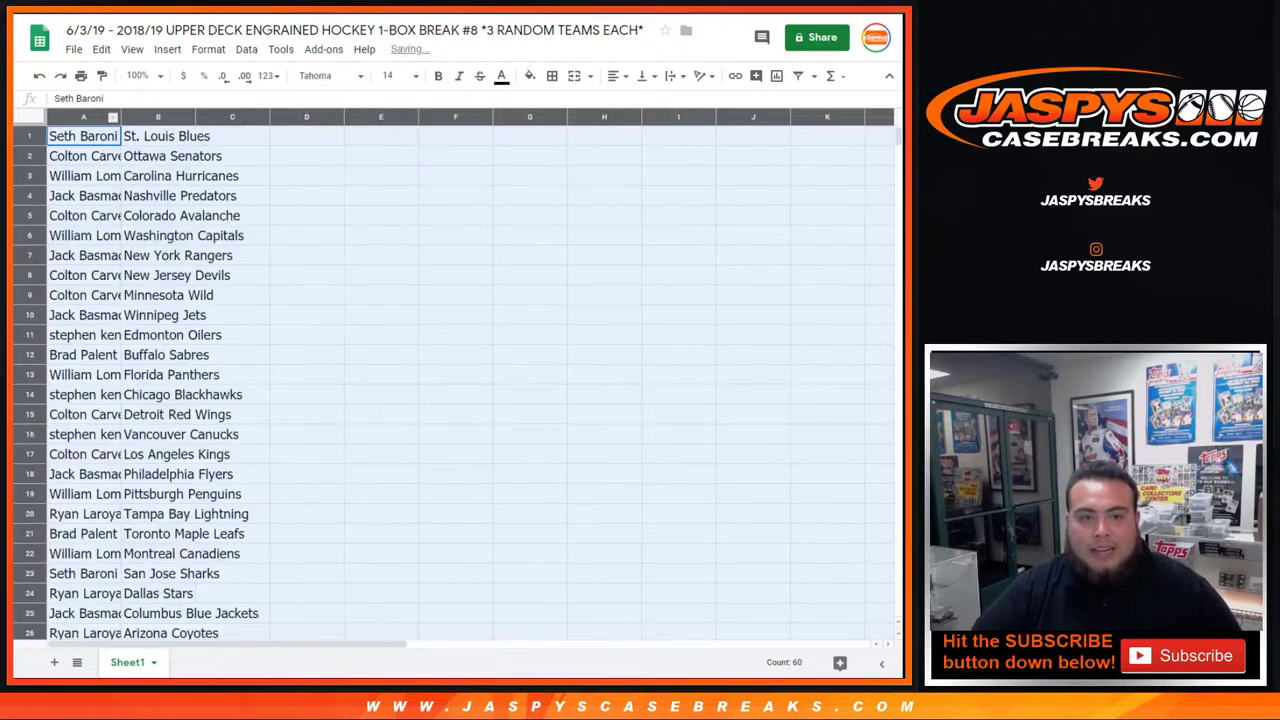
{"action": "double_click", "coordinate": [120, 117]}
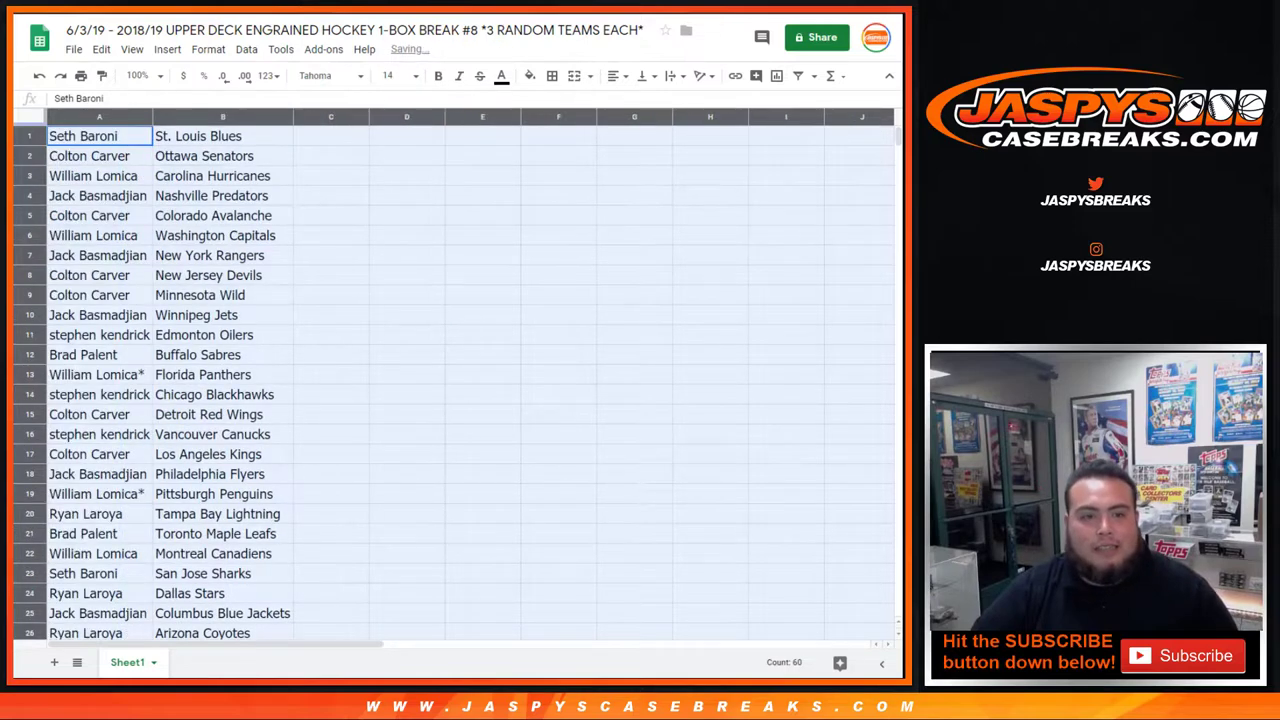
Go through rows 1 to 30 one at a time to review each participant's assigned hockey team
{"action": "left_click", "coordinate": [29, 136]}
{"action": "left_click", "coordinate": [29, 156]}
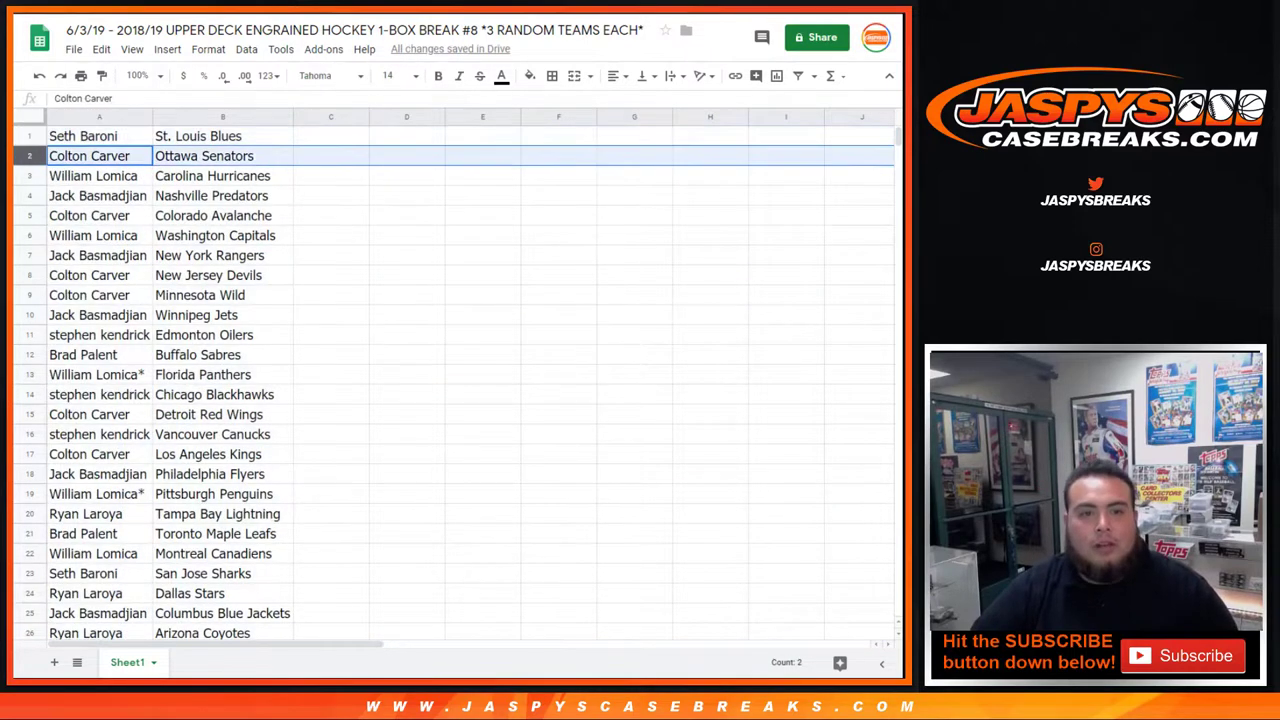
{"action": "left_click", "coordinate": [29, 176]}
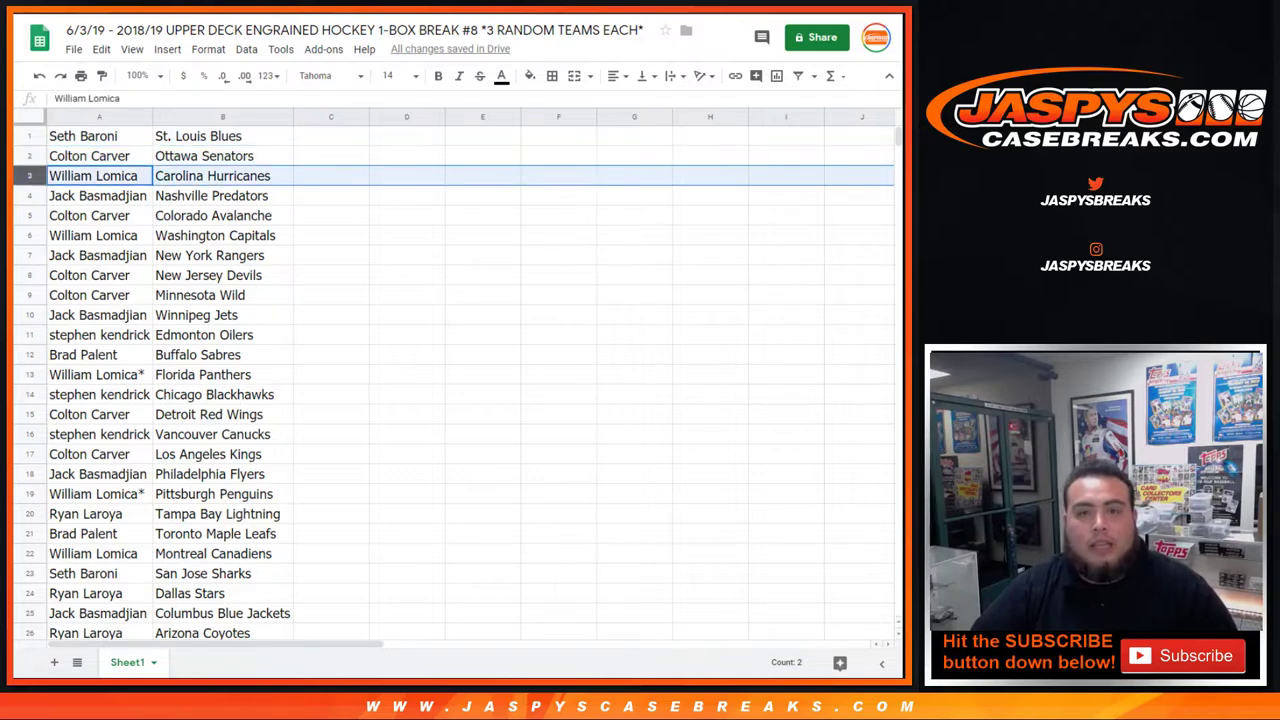
{"action": "left_click", "coordinate": [29, 196]}
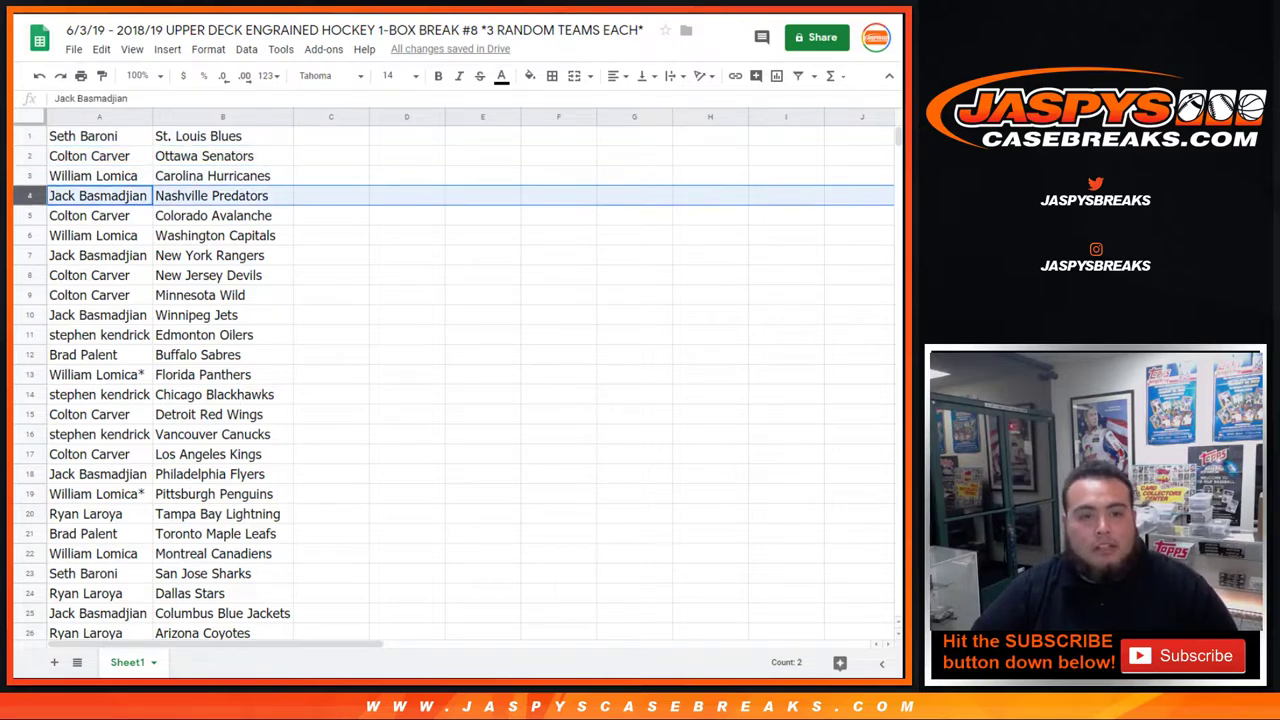
{"action": "left_click", "coordinate": [29, 216]}
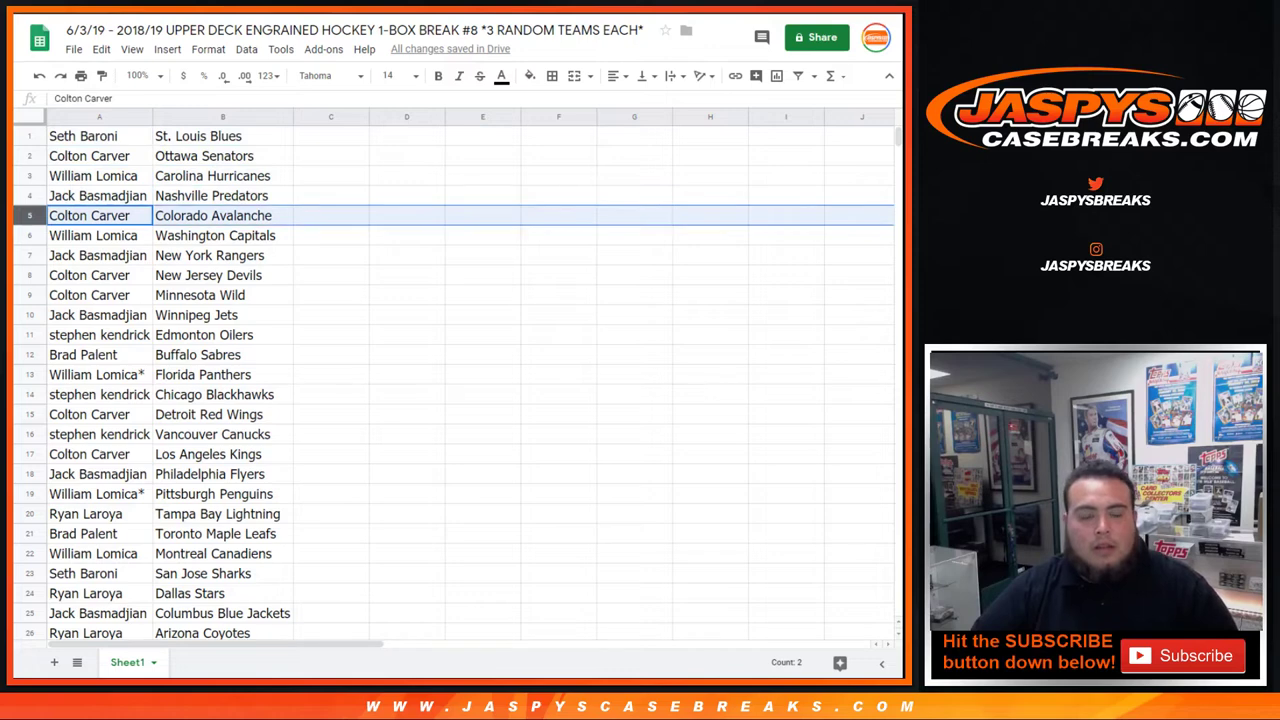
{"action": "left_click", "coordinate": [29, 236]}
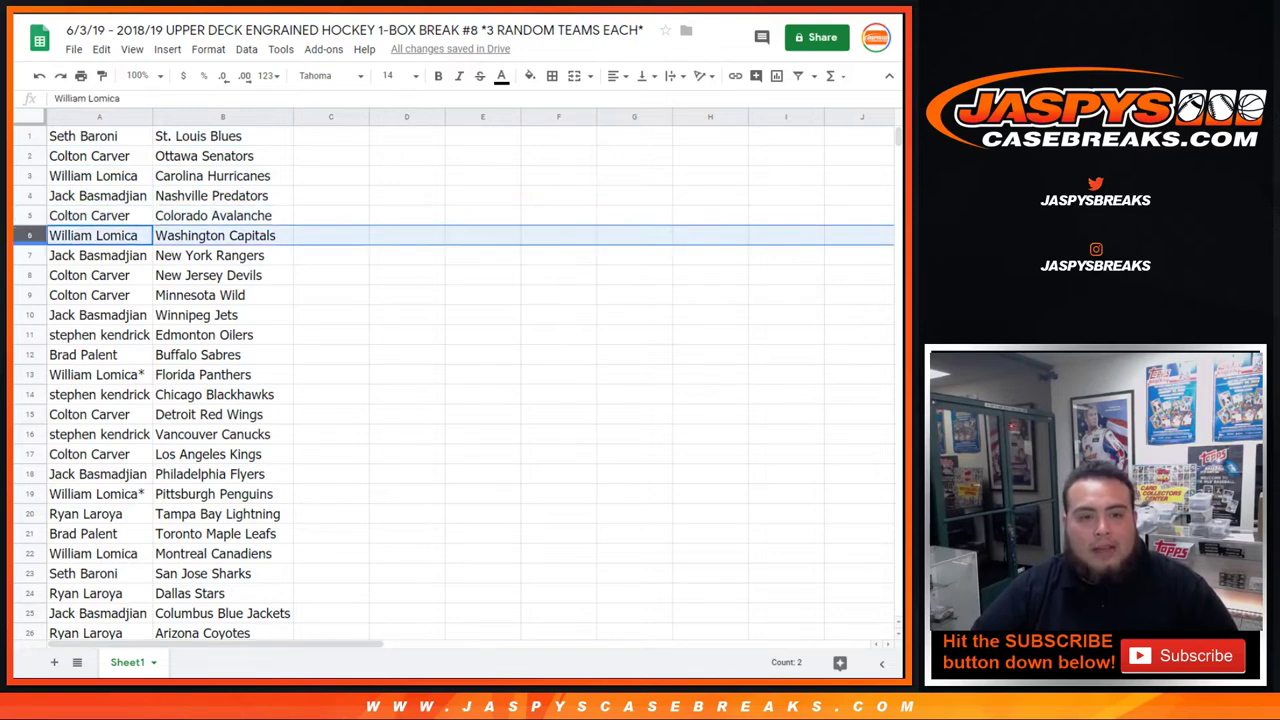
{"action": "left_click", "coordinate": [29, 256]}
{"action": "left_click", "coordinate": [29, 276]}
{"action": "left_click", "coordinate": [29, 296]}
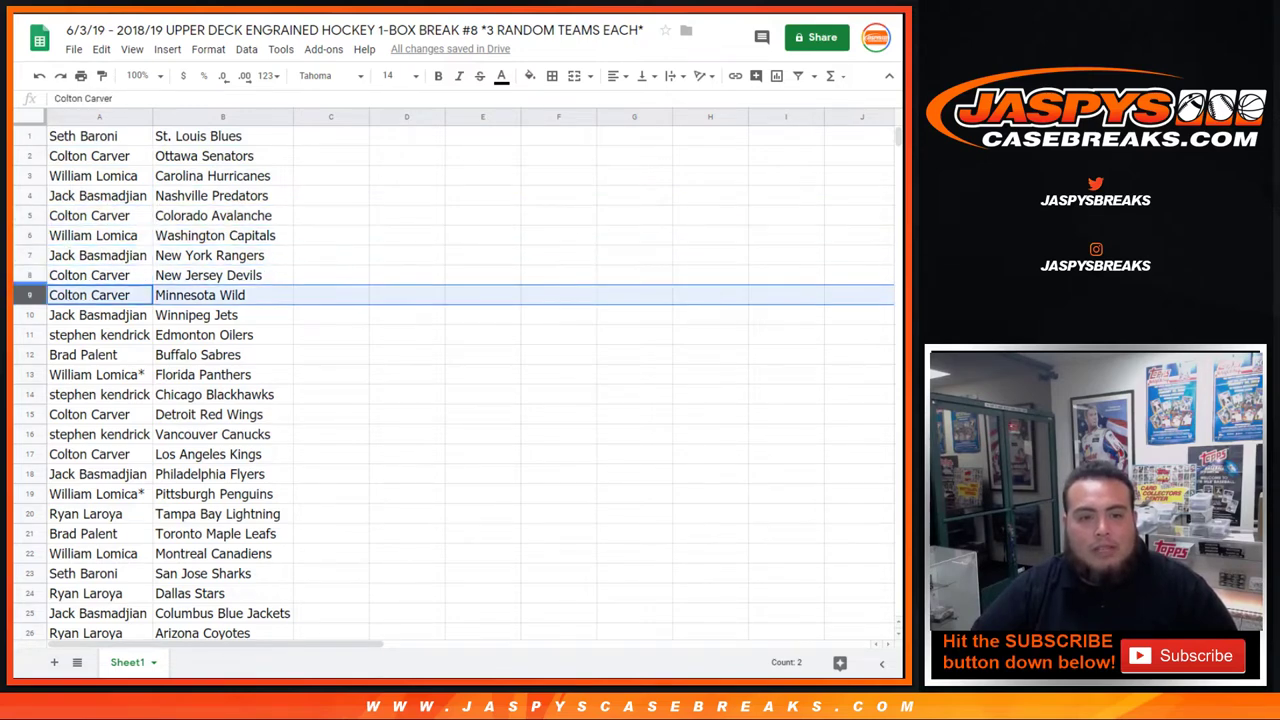
{"action": "left_click", "coordinate": [29, 315]}
{"action": "left_click", "coordinate": [29, 335]}
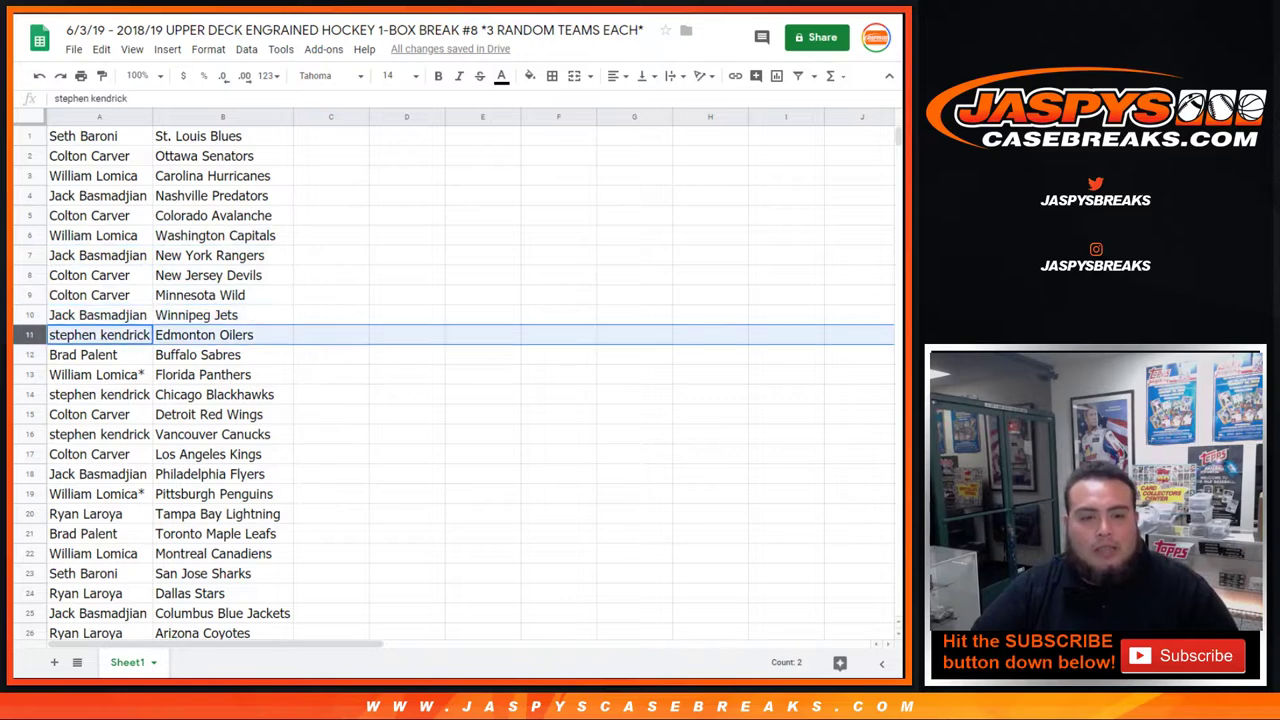
{"action": "left_click", "coordinate": [29, 355]}
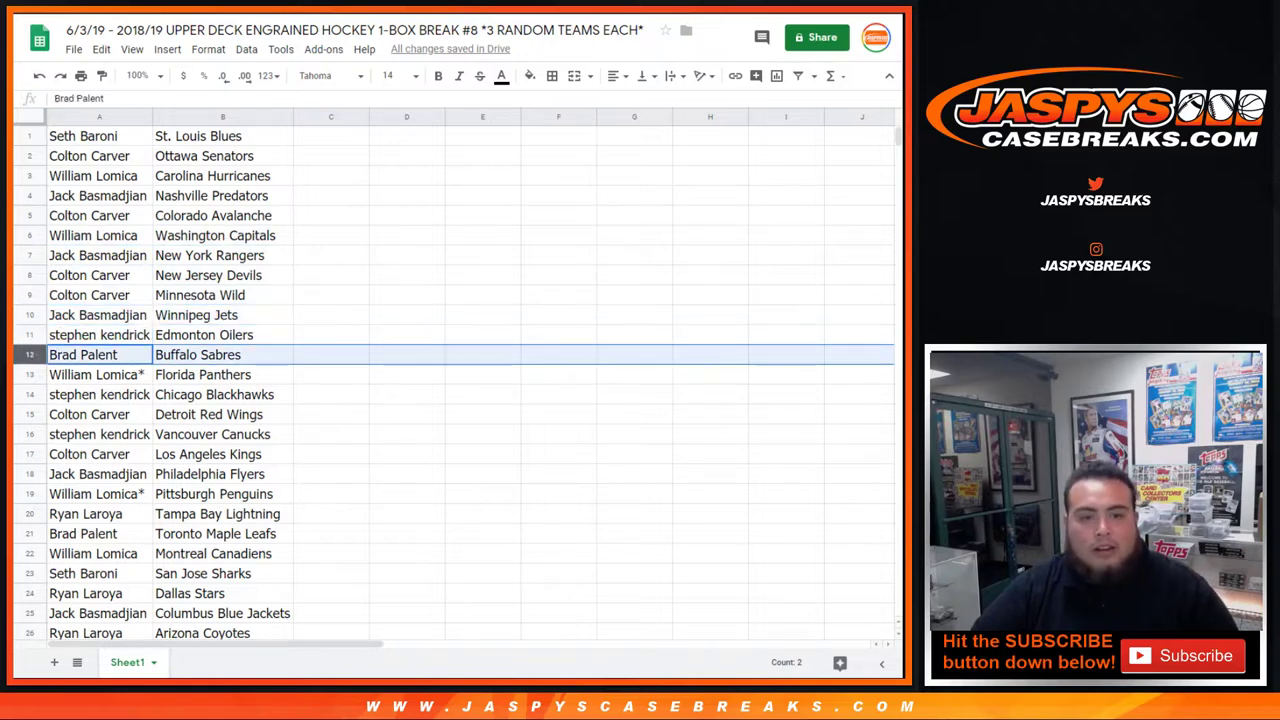
{"action": "left_click", "coordinate": [29, 375]}
{"action": "left_click", "coordinate": [29, 395]}
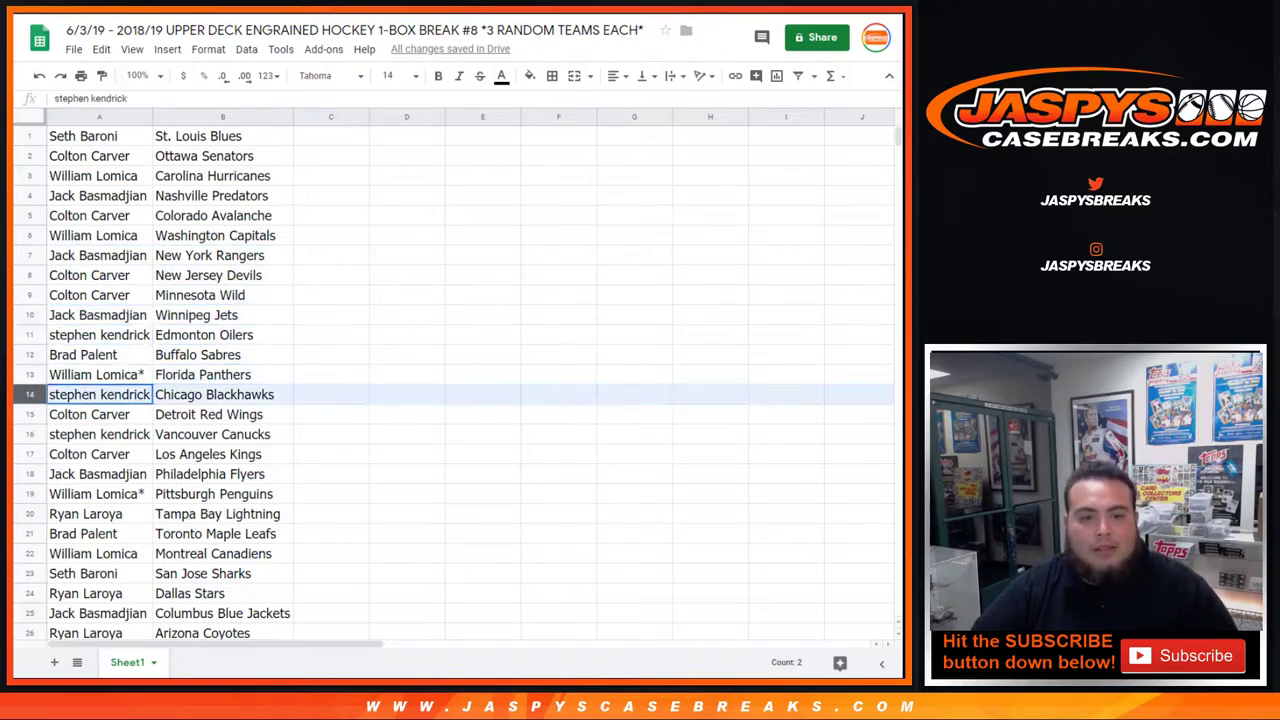
{"action": "scroll", "coordinate": [450, 380], "scroll_direction": "down", "scroll_amount": 1}
{"action": "scroll", "coordinate": [450, 380], "scroll_direction": "down", "scroll_amount": 1}
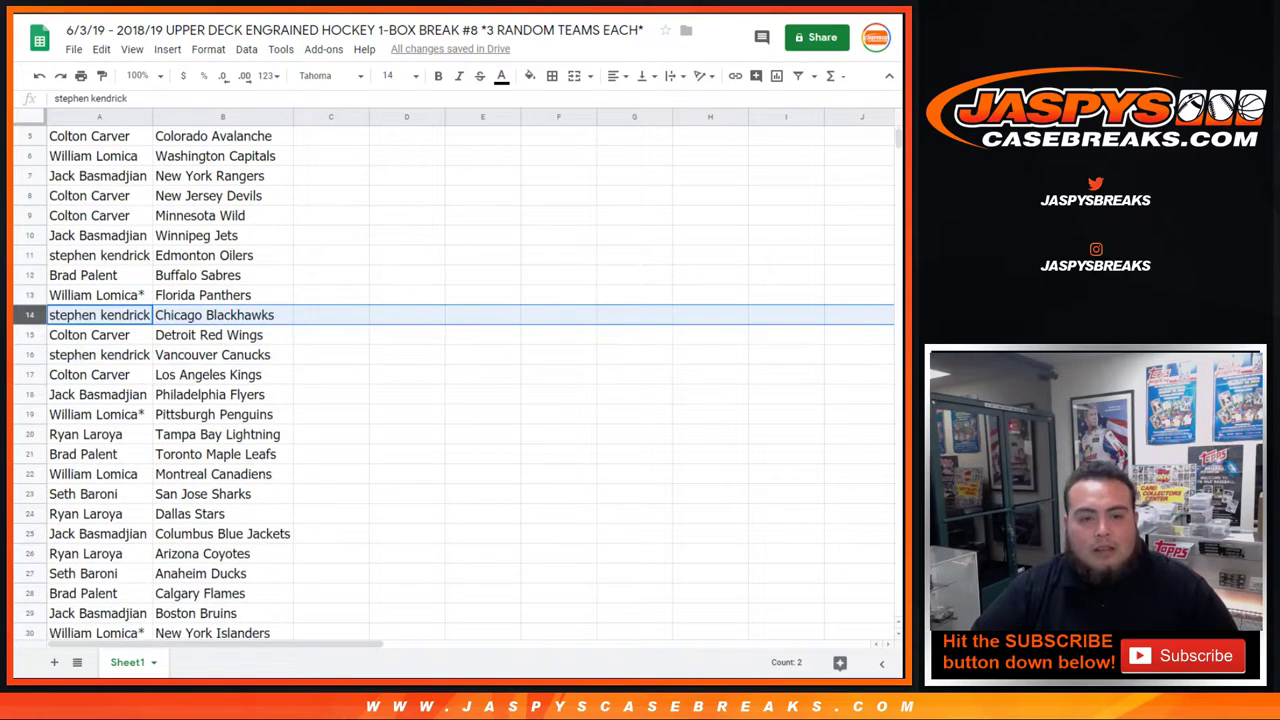
{"action": "left_click", "coordinate": [29, 335]}
{"action": "left_click", "coordinate": [29, 355]}
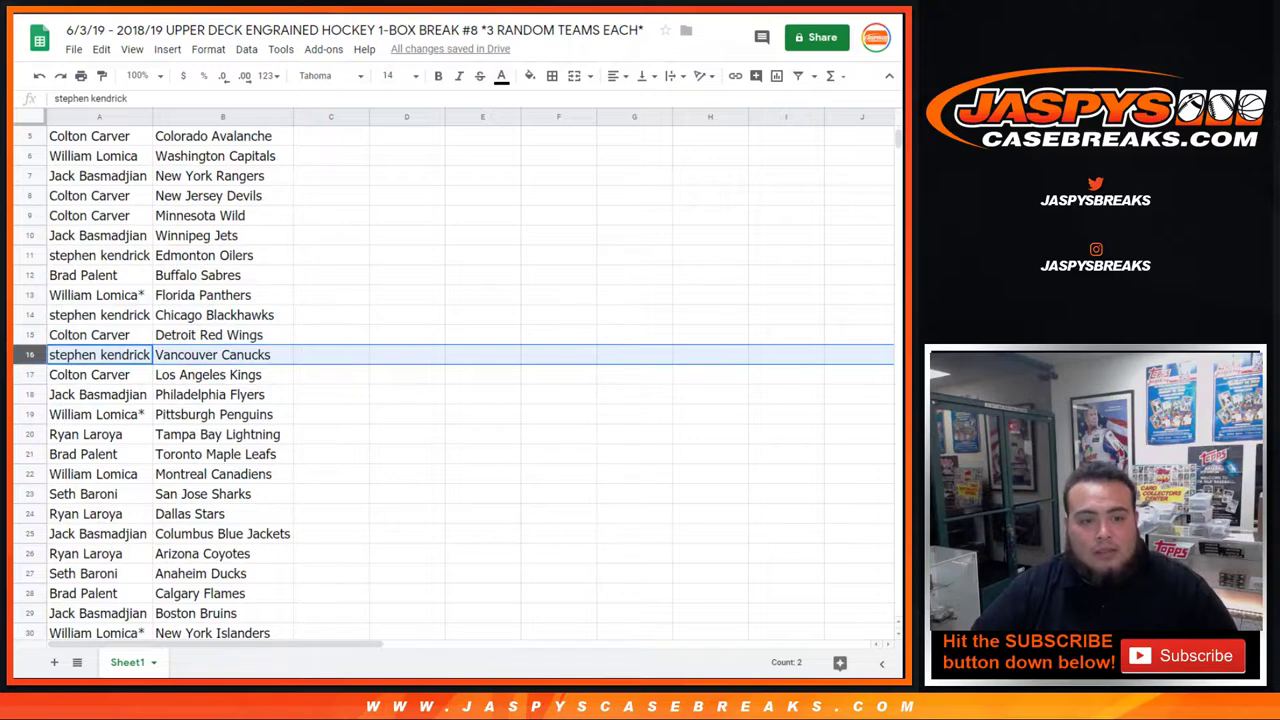
{"action": "left_click", "coordinate": [29, 375]}
{"action": "scroll", "coordinate": [29, 372], "scroll_direction": "down", "scroll_amount": 1}
{"action": "left_click", "coordinate": [29, 355]}
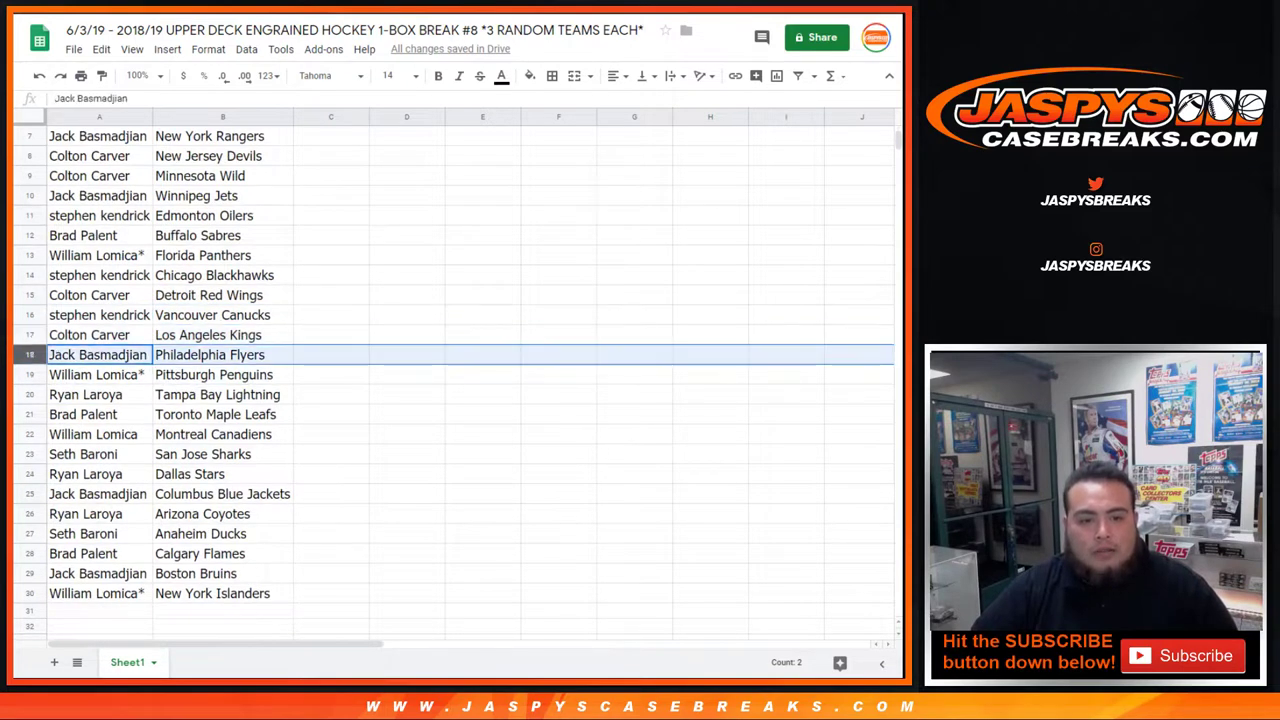
{"action": "left_click", "coordinate": [29, 375]}
{"action": "left_click", "coordinate": [29, 395]}
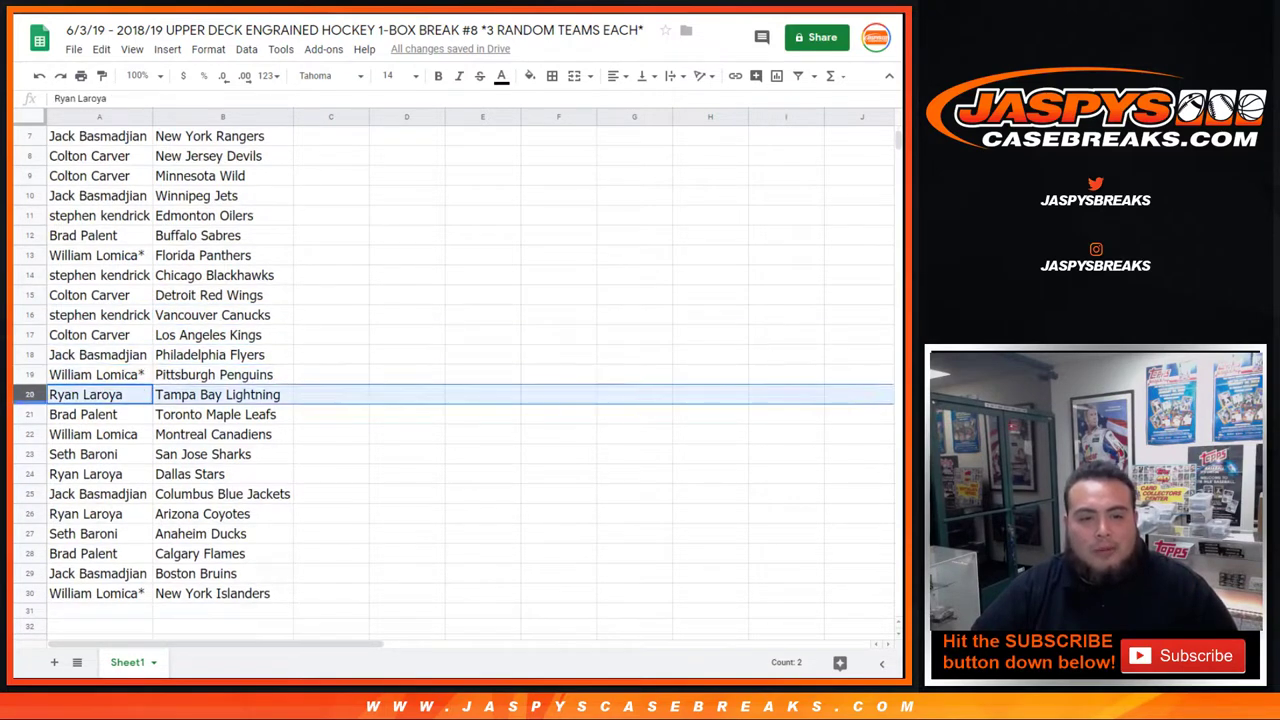
{"action": "left_click", "coordinate": [29, 414]}
{"action": "left_click", "coordinate": [29, 434]}
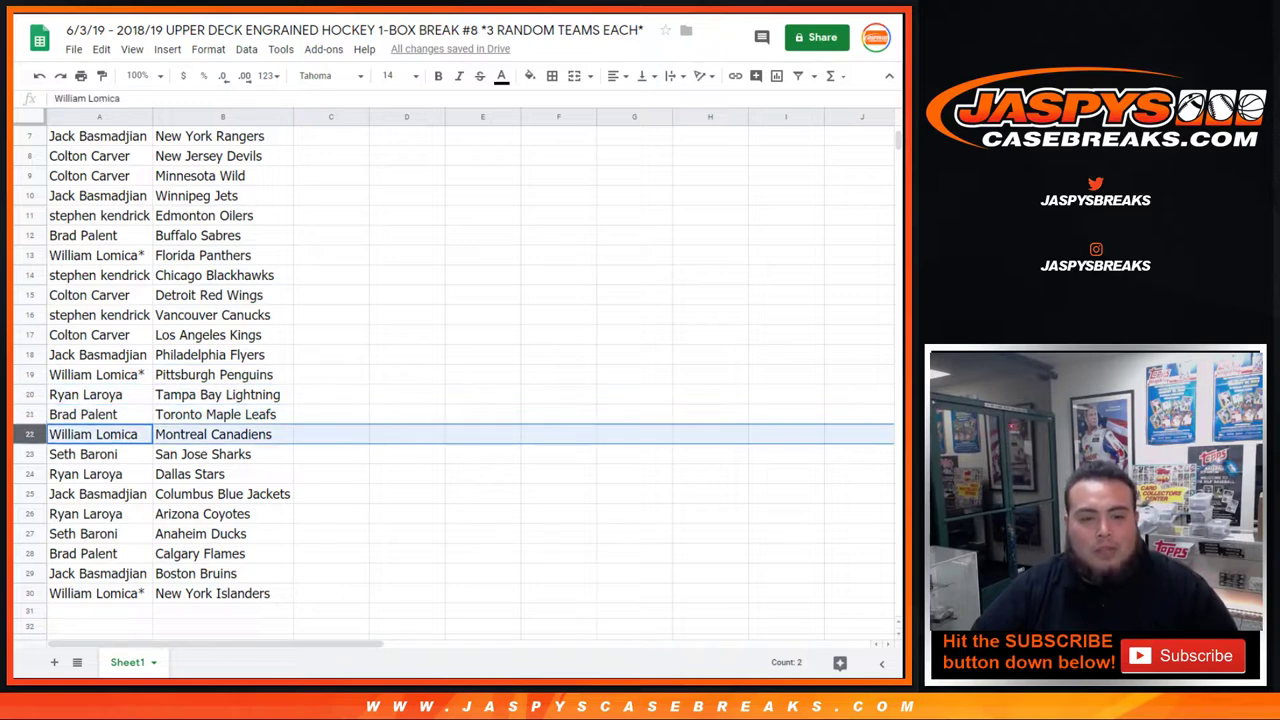
{"action": "left_click", "coordinate": [29, 454]}
{"action": "left_click", "coordinate": [29, 474]}
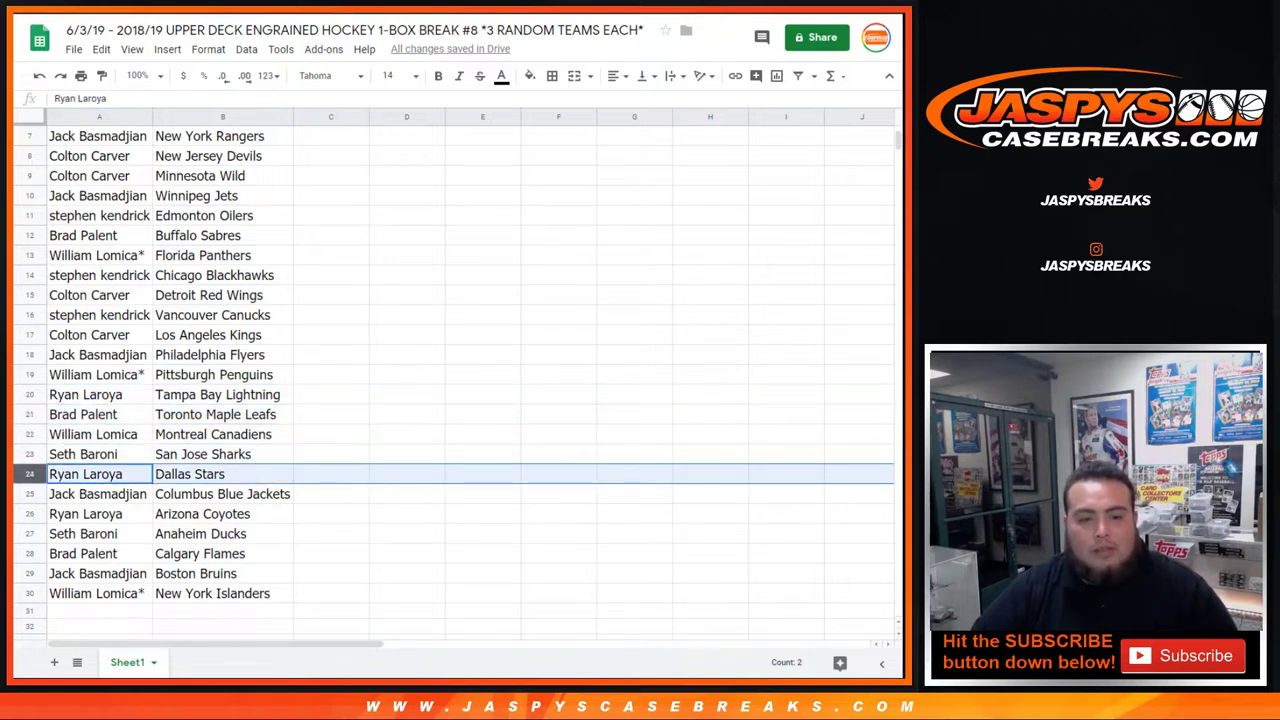
{"action": "left_click", "coordinate": [29, 494]}
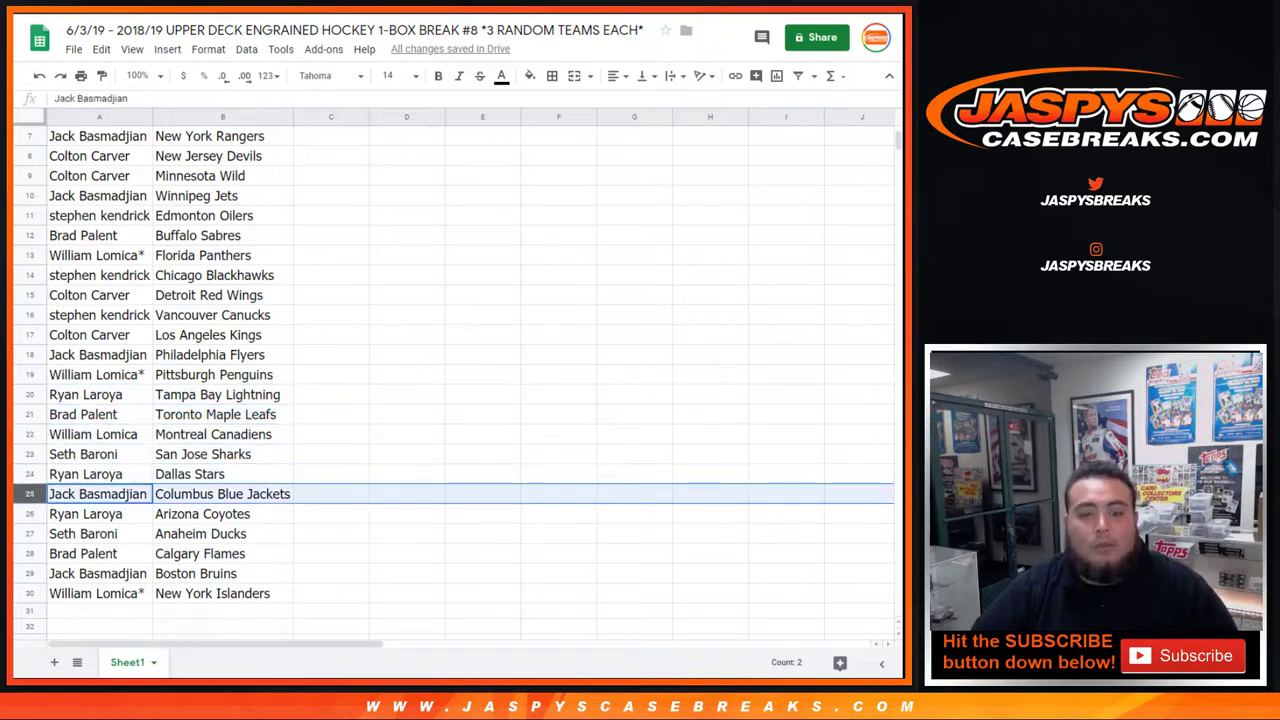
{"action": "left_click", "coordinate": [29, 514]}
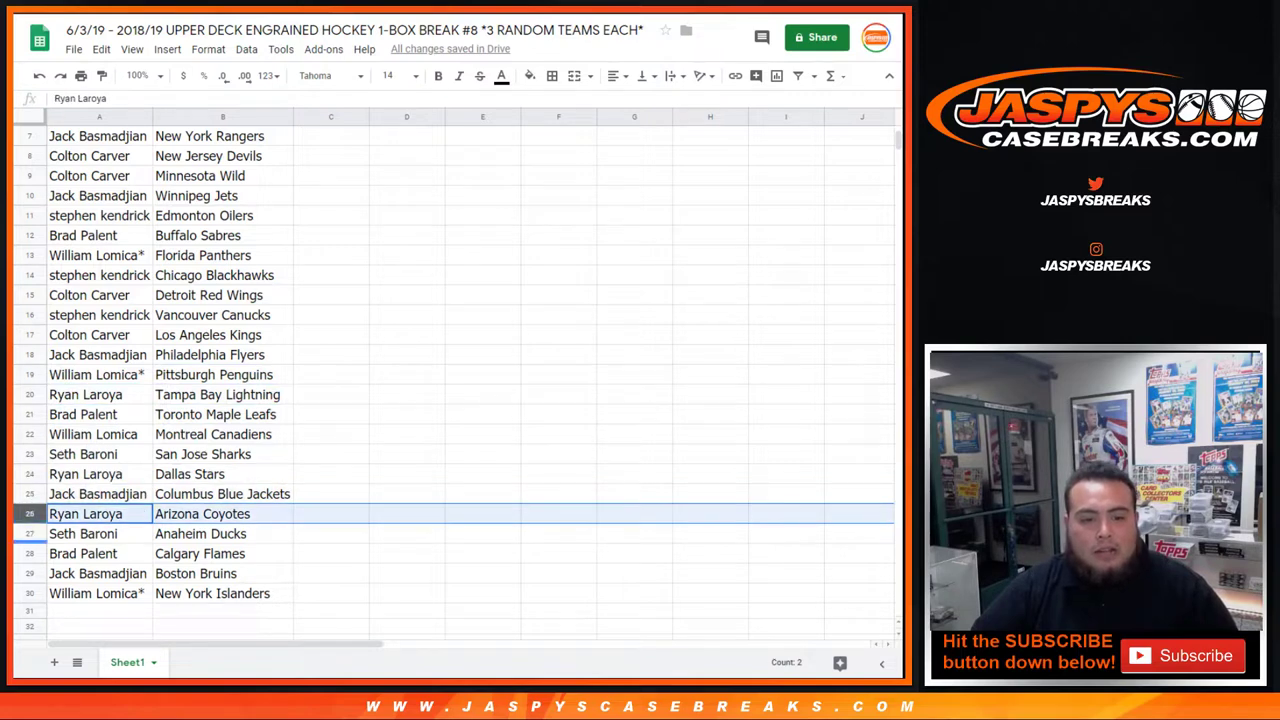
{"action": "left_click", "coordinate": [29, 534]}
{"action": "left_click", "coordinate": [29, 554]}
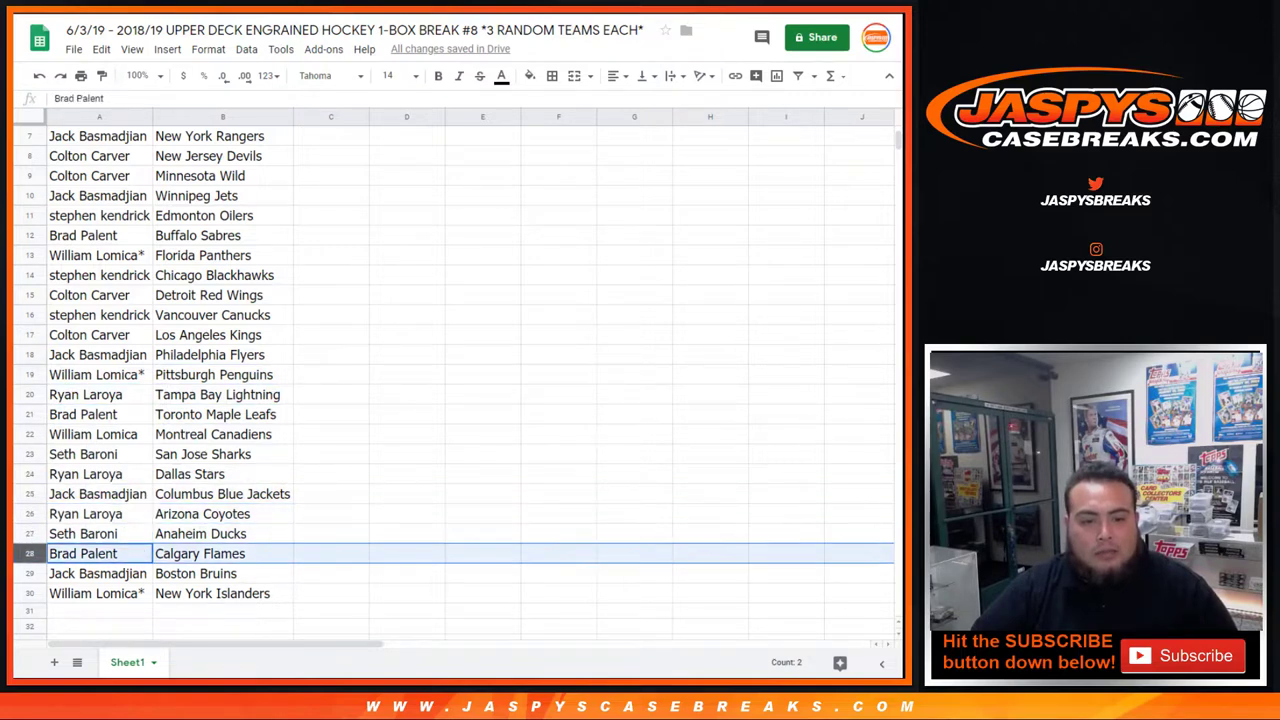
{"action": "left_click", "coordinate": [29, 574]}
{"action": "left_click", "coordinate": [29, 594]}
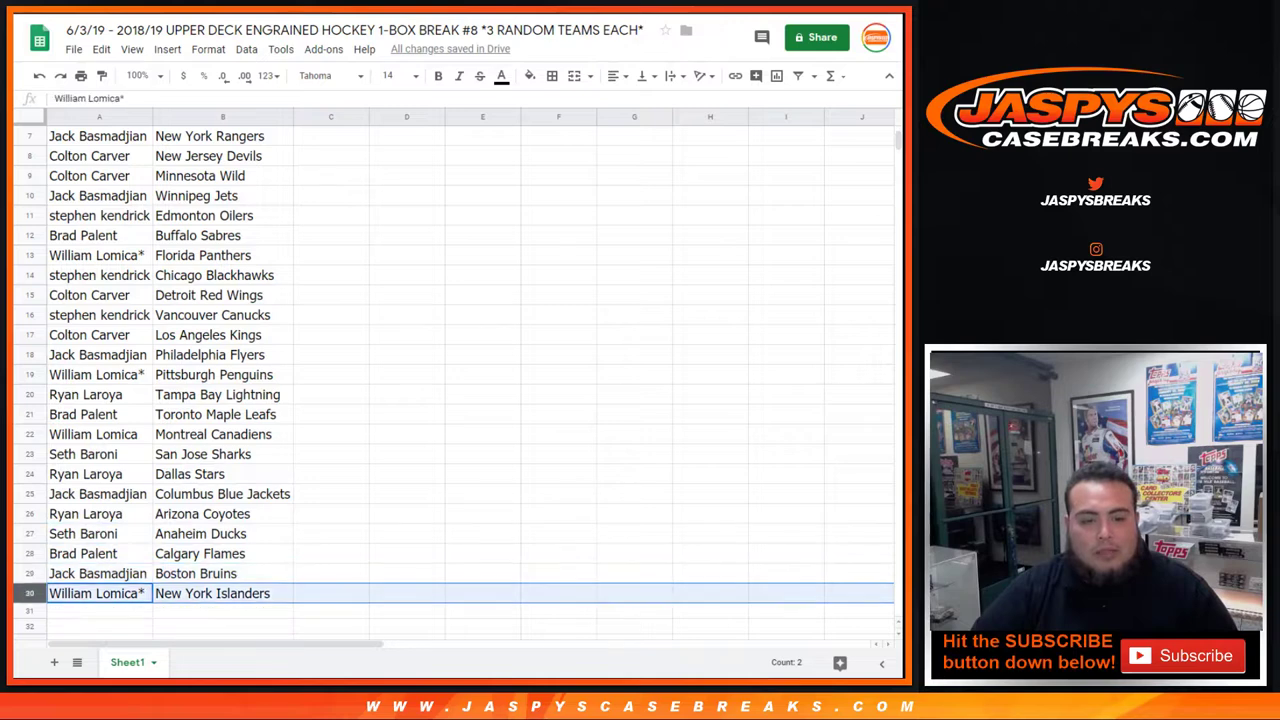
{"action": "scroll", "coordinate": [29, 594], "scroll_direction": "down", "scroll_amount": 1}
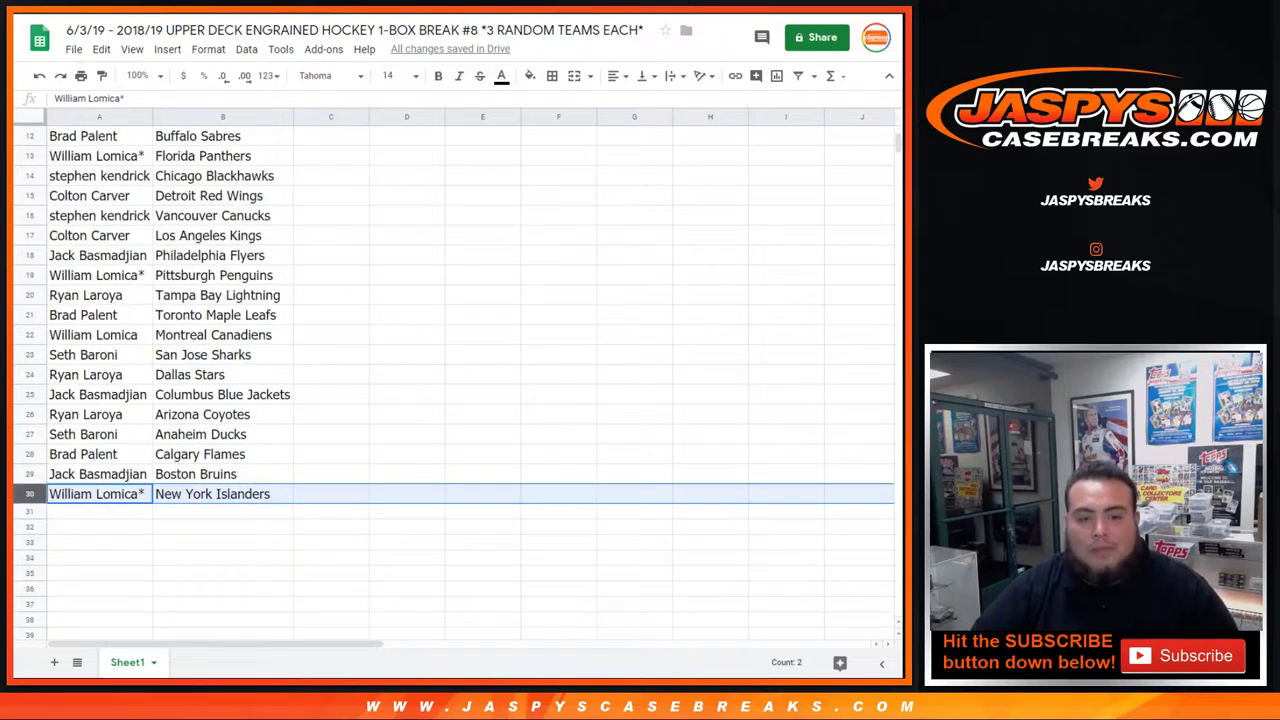
Sort the sheet by the team names in column B from A to Z
{"action": "scroll", "coordinate": [450, 380], "scroll_direction": "up", "scroll_amount": 4}
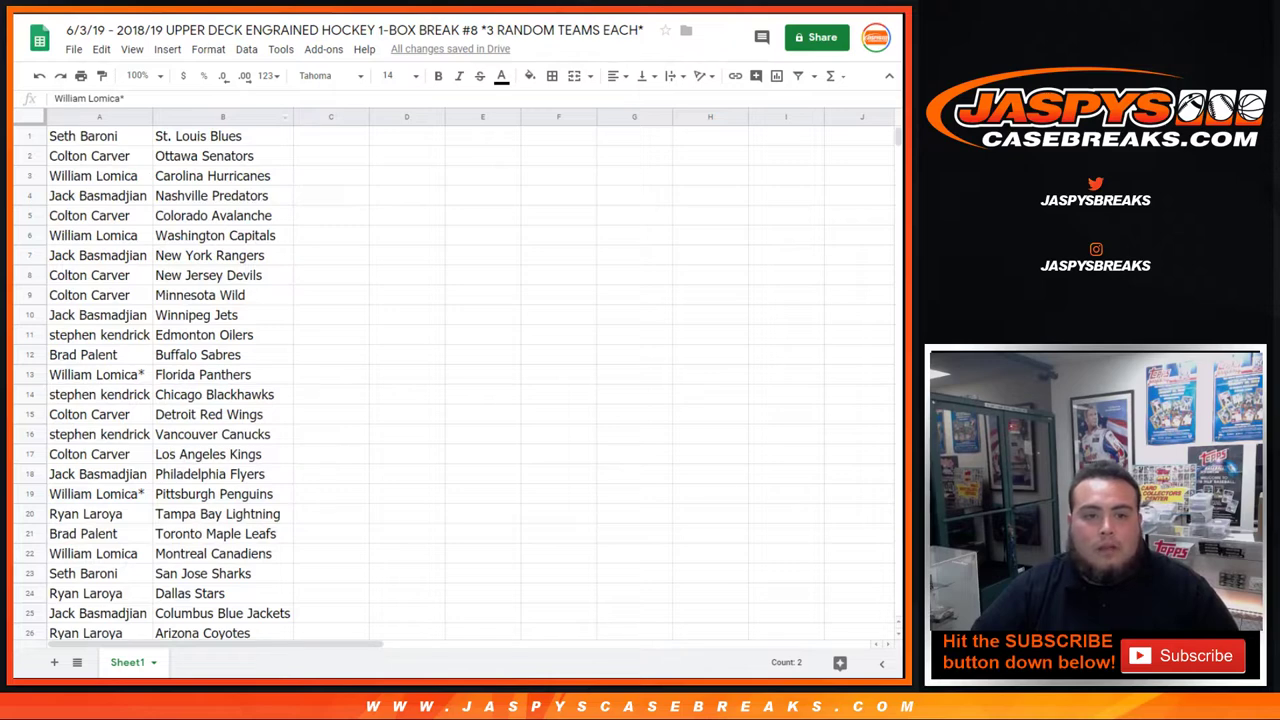
{"action": "left_click", "coordinate": [285, 117]}
{"action": "left_click", "coordinate": [340, 459]}
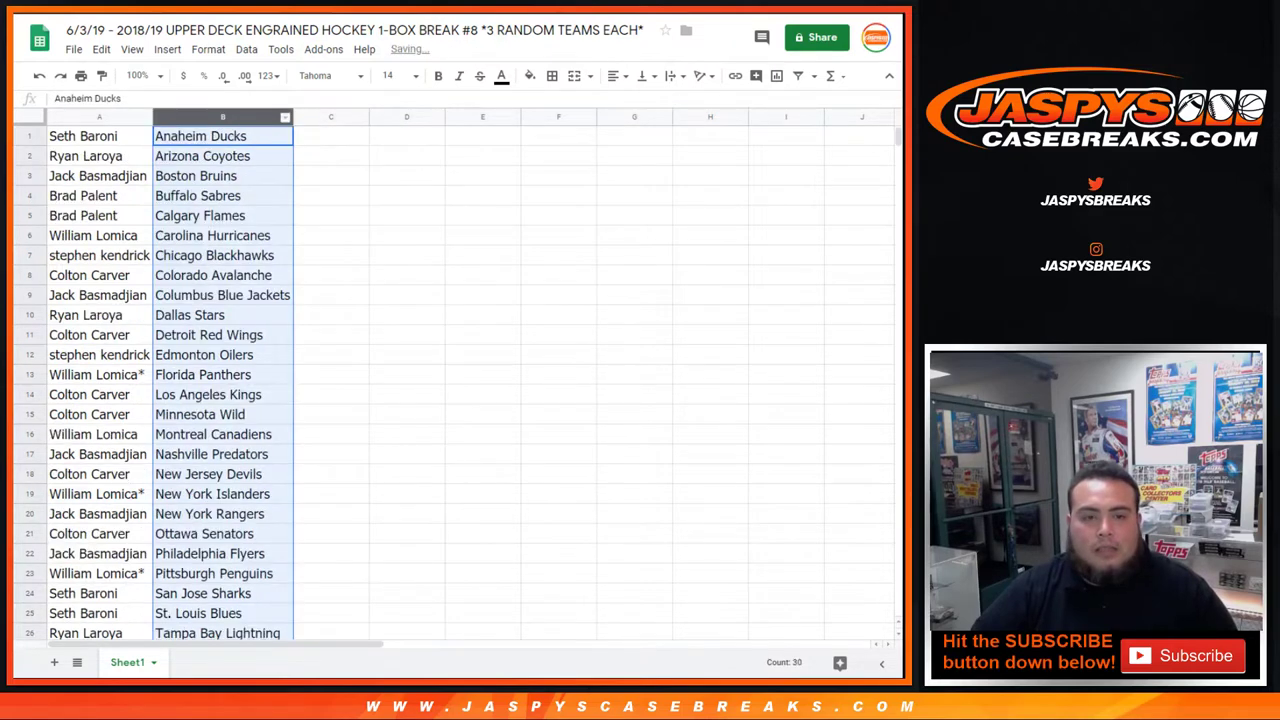
Apply all borders to the participant and team range A1:B30, and deselect the range
{"action": "left_click_drag", "start_coordinate": [99, 136], "coordinate": [222, 414]}
{"action": "scroll", "coordinate": [222, 275], "scroll_direction": "down", "scroll_amount": 3}
{"action": "left_click", "coordinate": [552, 75]}
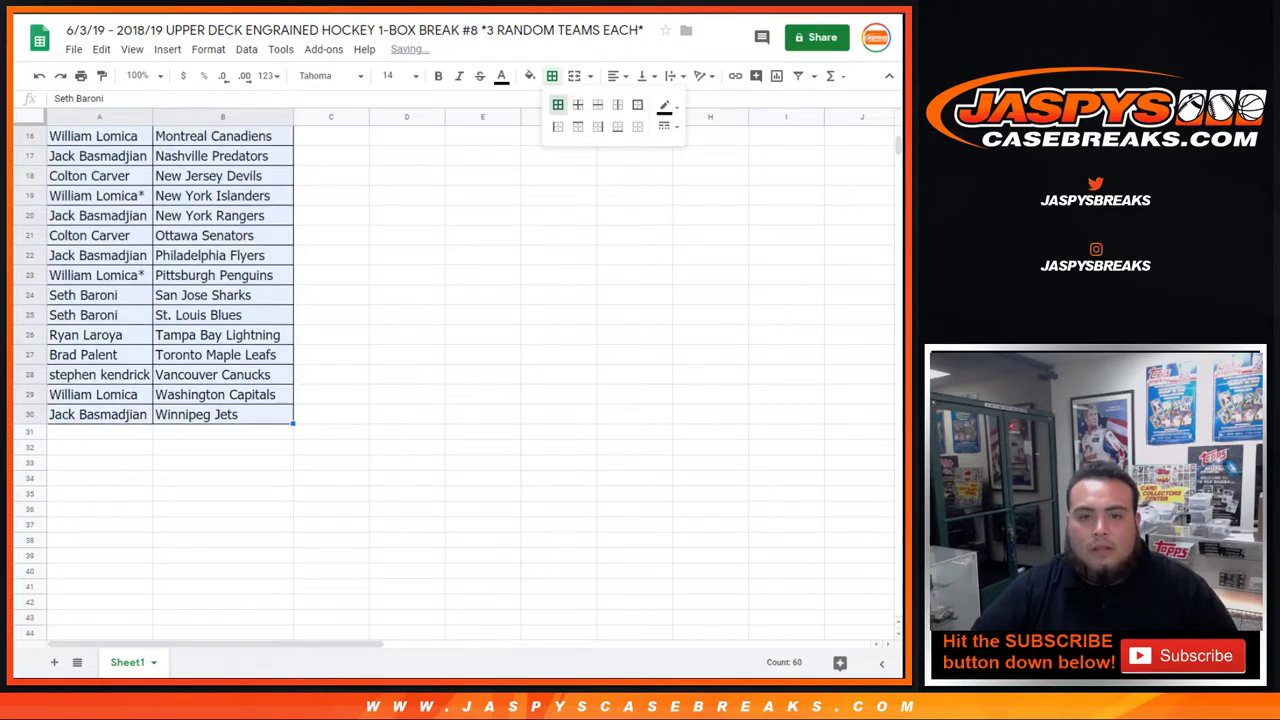
{"action": "left_click", "coordinate": [558, 104]}
{"action": "scroll", "coordinate": [450, 380], "scroll_direction": "up", "scroll_amount": 5}
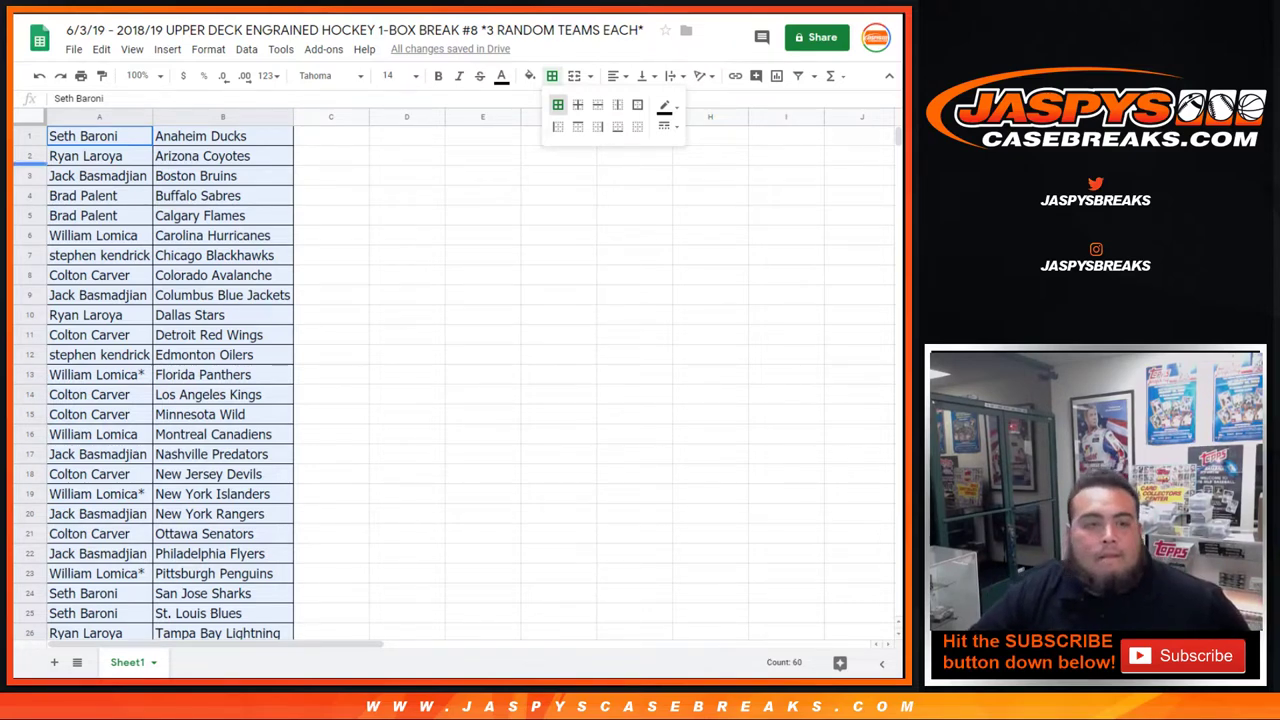
{"action": "left_click", "coordinate": [552, 76]}
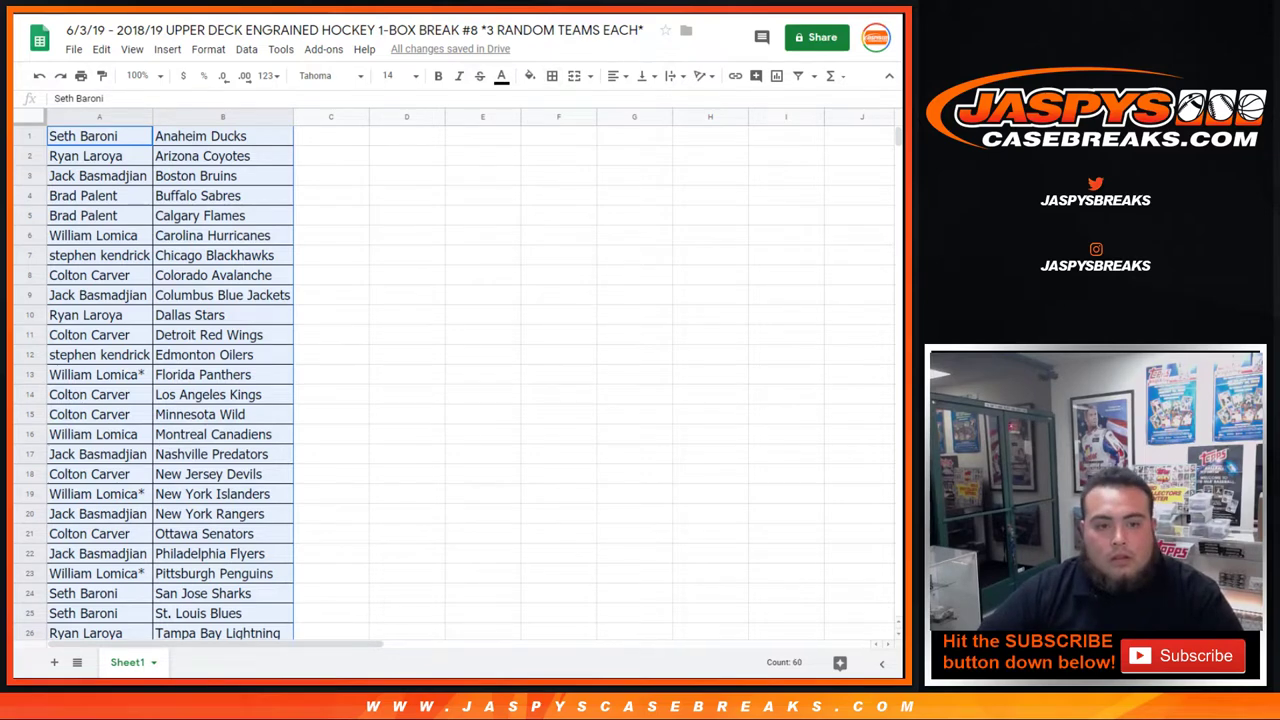
{"action": "left_click", "coordinate": [331, 355]}
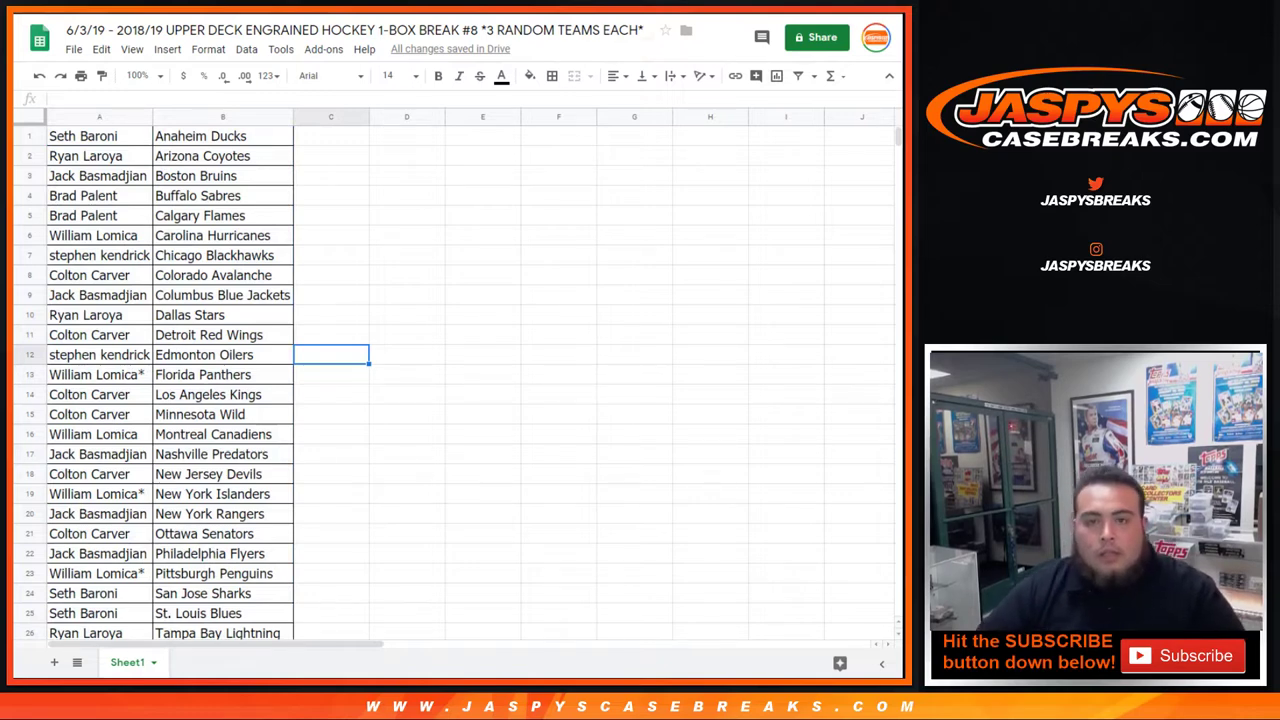
Switch to RANDOM.ORG, open a blank List Randomizer form and enter 1, 2 and 6 on separate lines
{"action": "key", "text": "ctrl+Tab"}
{"action": "mouse_move", "coordinate": [331, 58]}
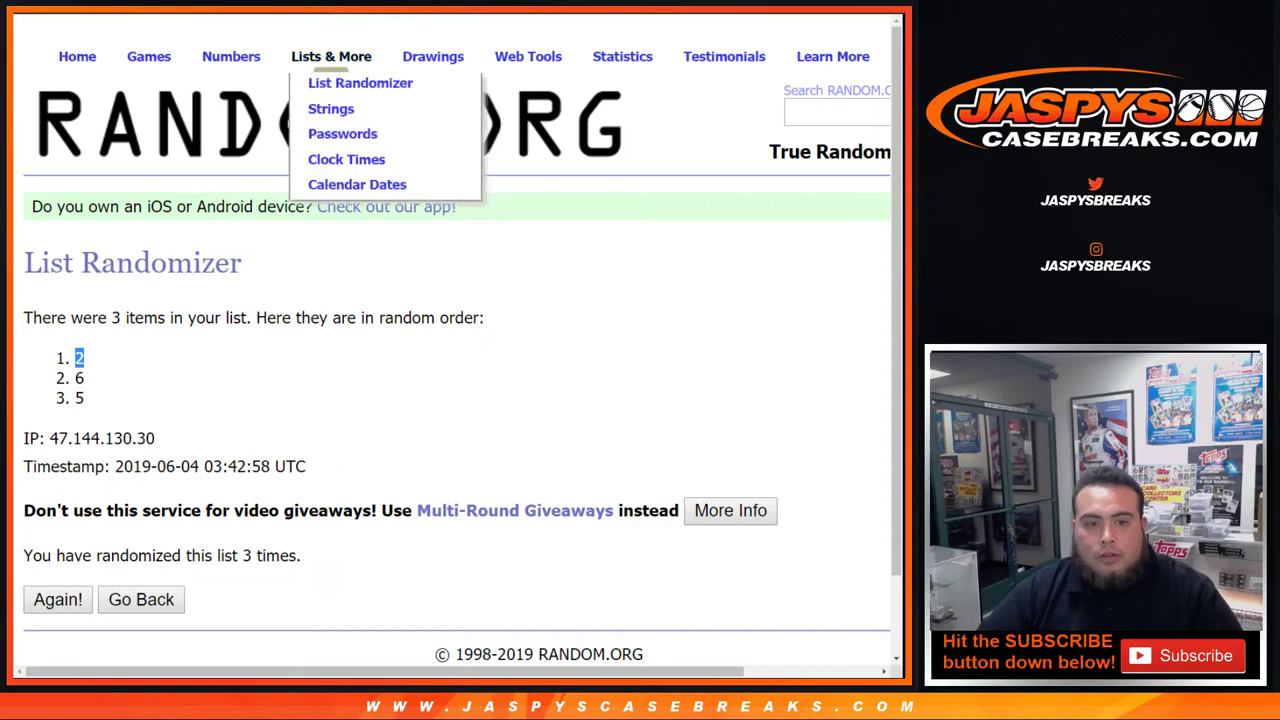
{"action": "left_click", "coordinate": [360, 85]}
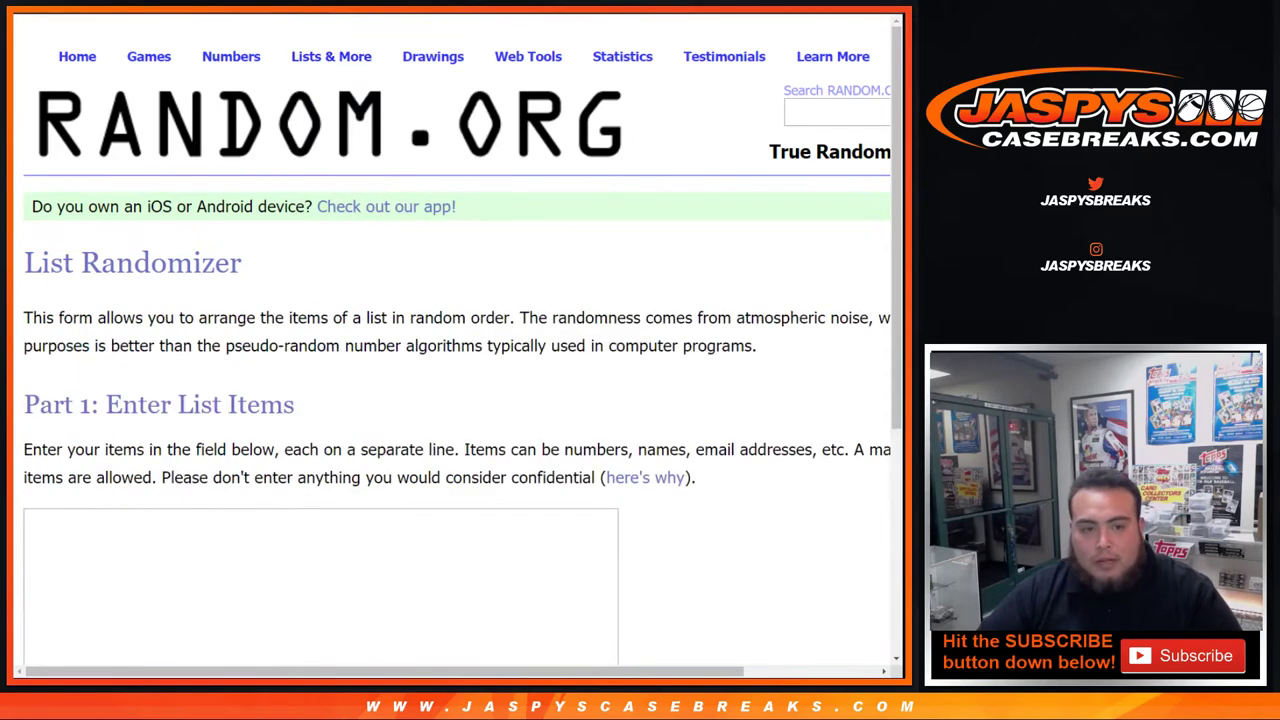
{"action": "type", "text": "1"}
{"action": "key", "text": "Return"}
{"action": "type", "text": "2"}
{"action": "key", "text": "Return"}
{"action": "type", "text": "6"}
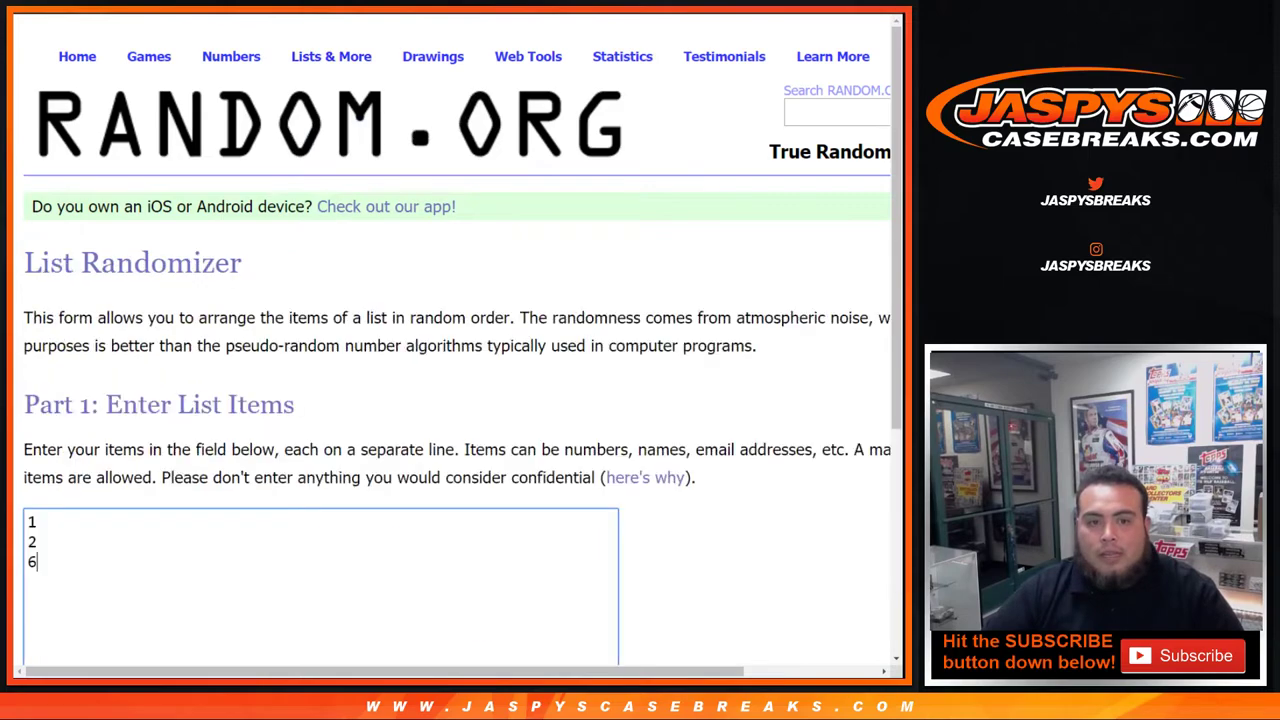
Randomize the three-number list 8 times
{"action": "scroll", "coordinate": [450, 350], "scroll_direction": "down", "scroll_amount": 2}
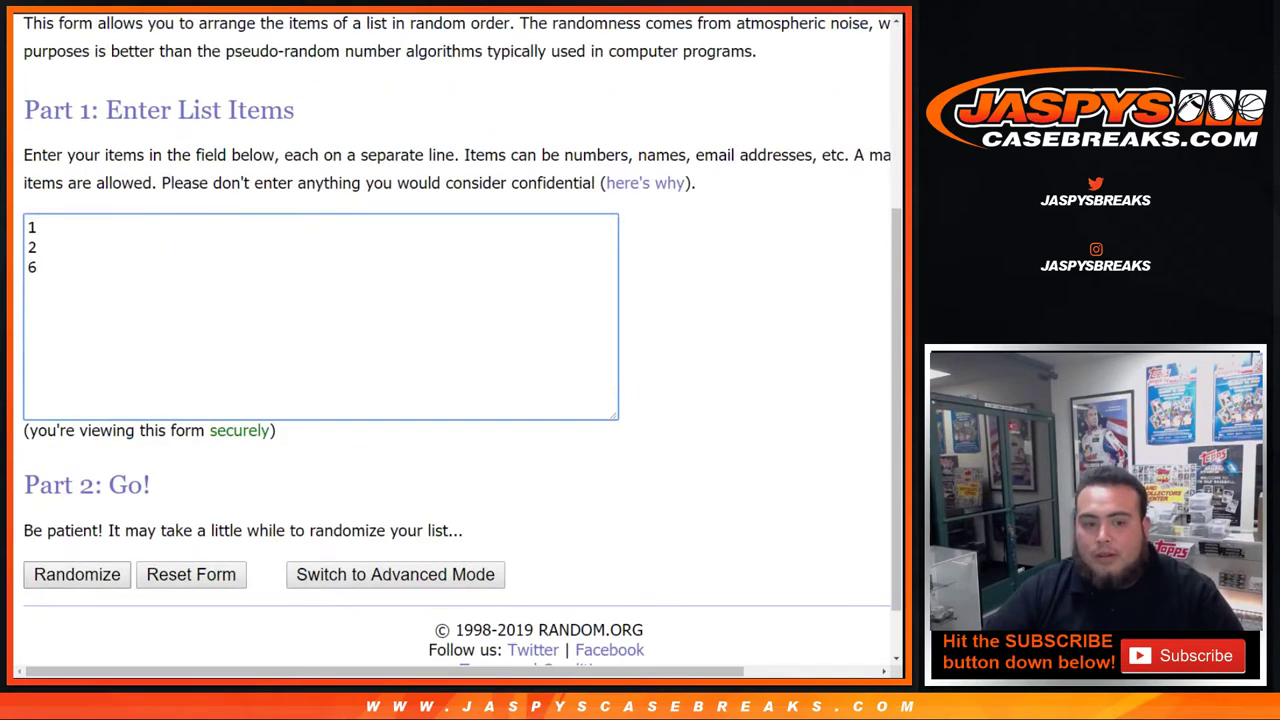
{"action": "left_click", "coordinate": [77, 575]}
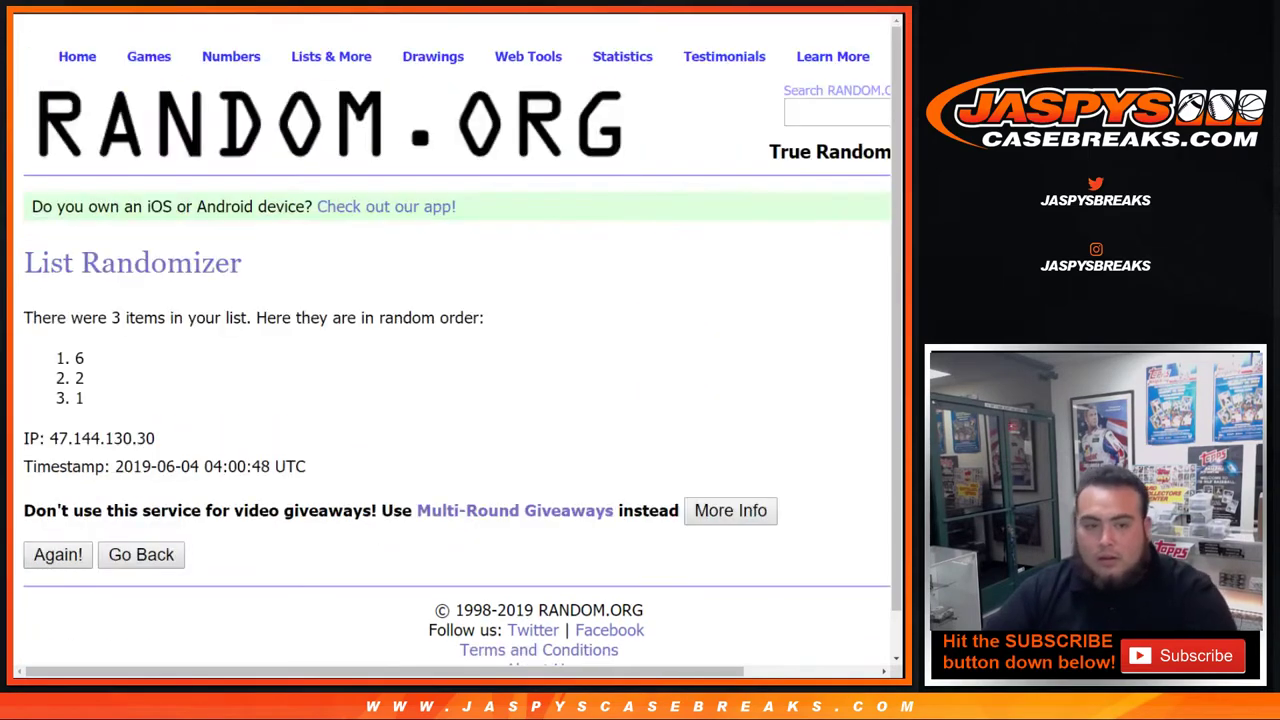
{"action": "left_click", "coordinate": [58, 555]}
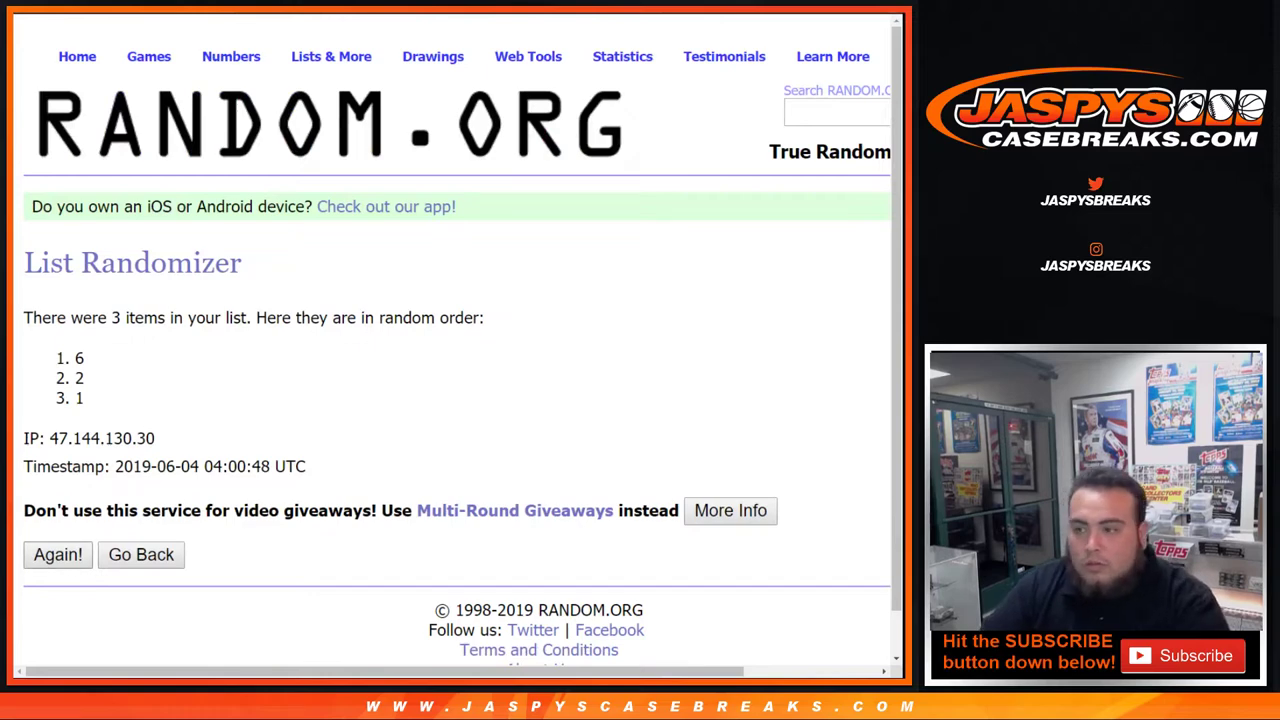
{"action": "key", "text": "Return"}
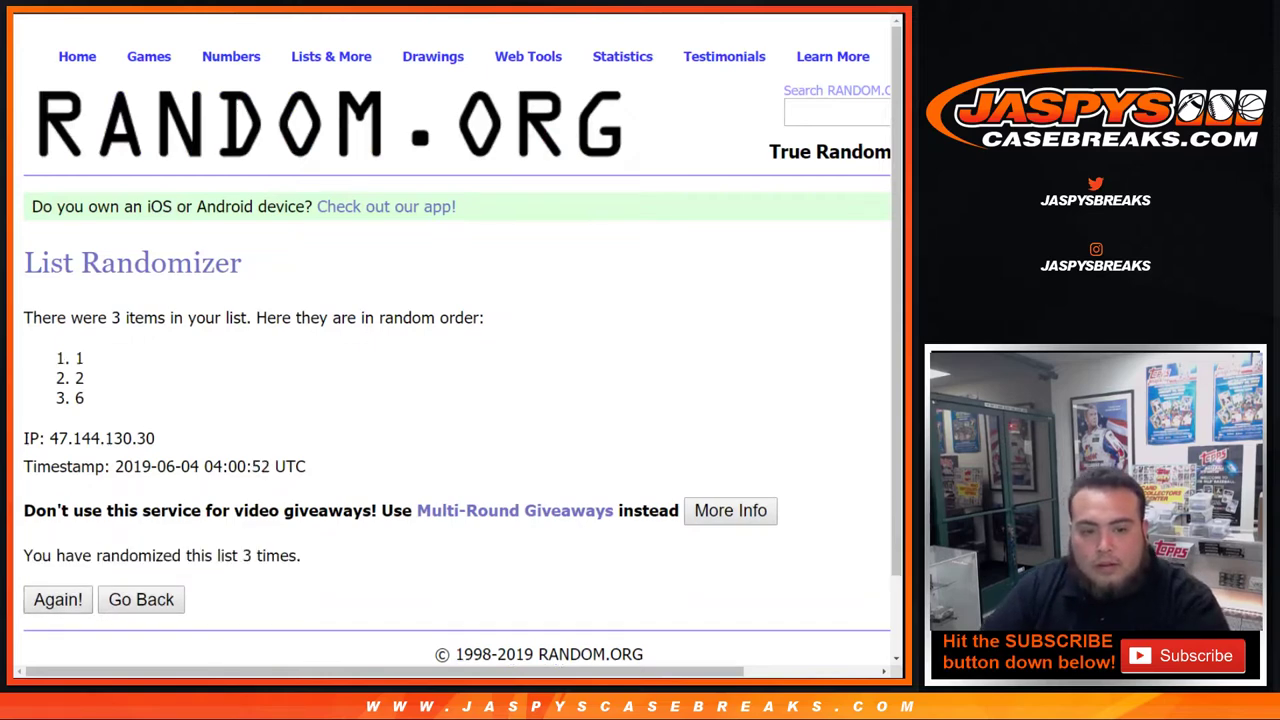
{"action": "key", "text": "Return"}
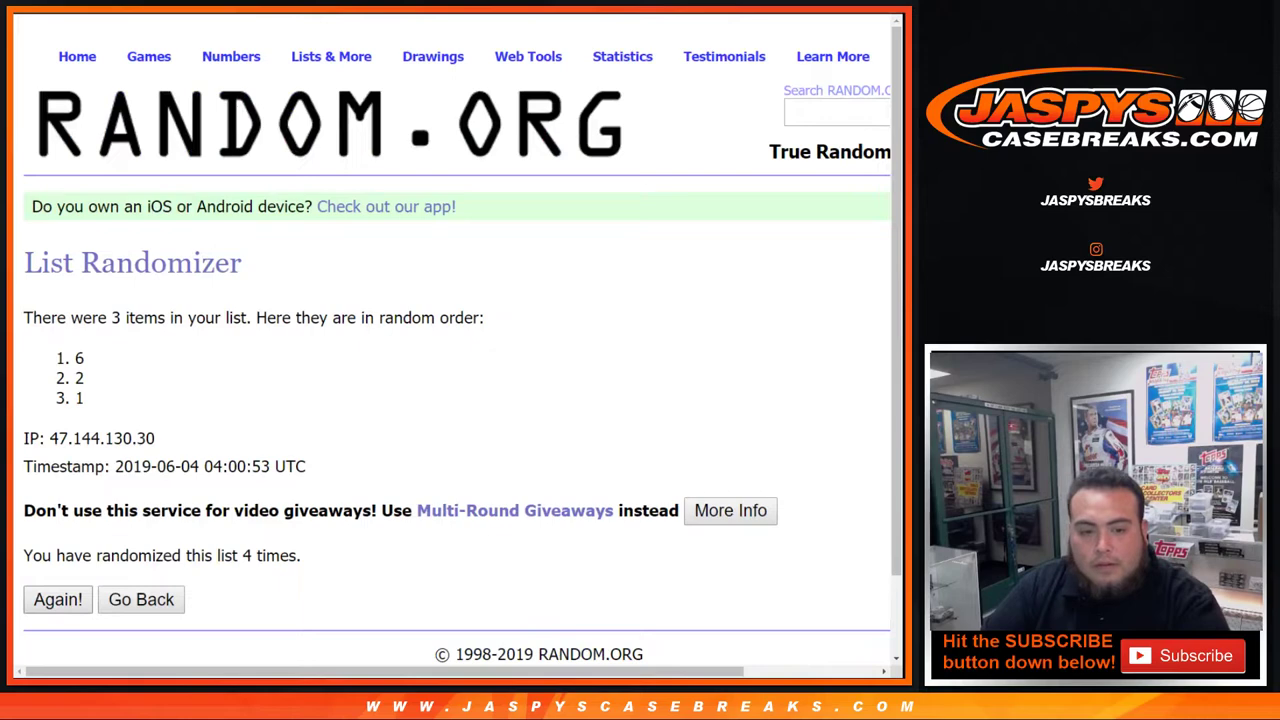
{"action": "key", "text": "Return"}
{"action": "key", "text": "Return"}
{"action": "key", "text": "Return"}
{"action": "key", "text": "Return"}
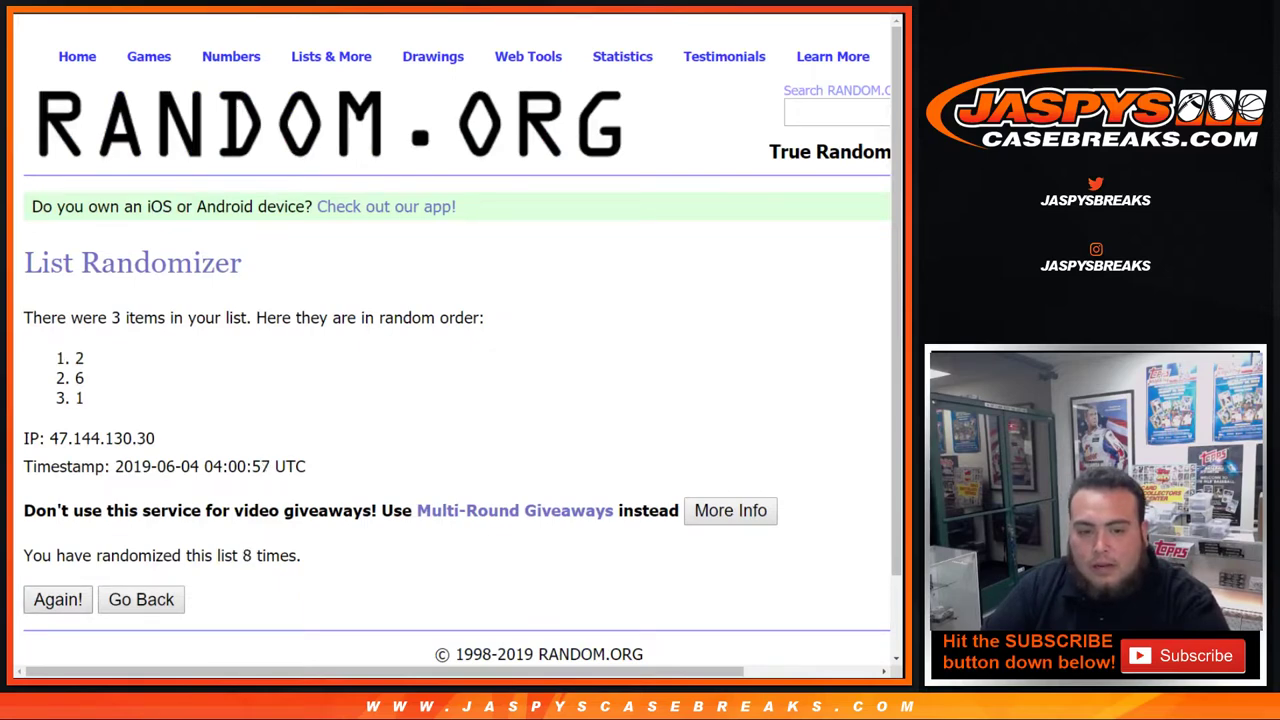
Randomize the three-number list two more times and highlight the first number in the resulting order
{"action": "key", "text": "Return"}
{"action": "key", "text": "Return"}
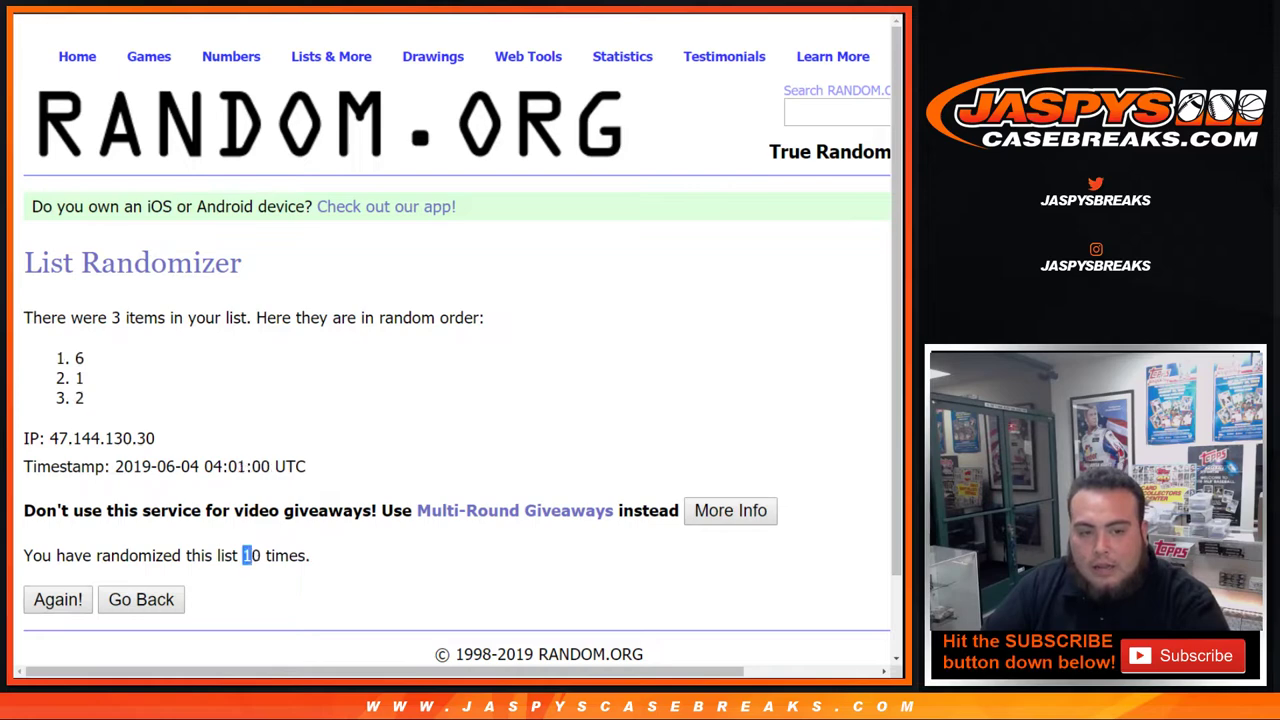
{"action": "left_click_drag", "start_coordinate": [252, 556], "coordinate": [311, 556]}
{"action": "double_click", "coordinate": [79, 358]}
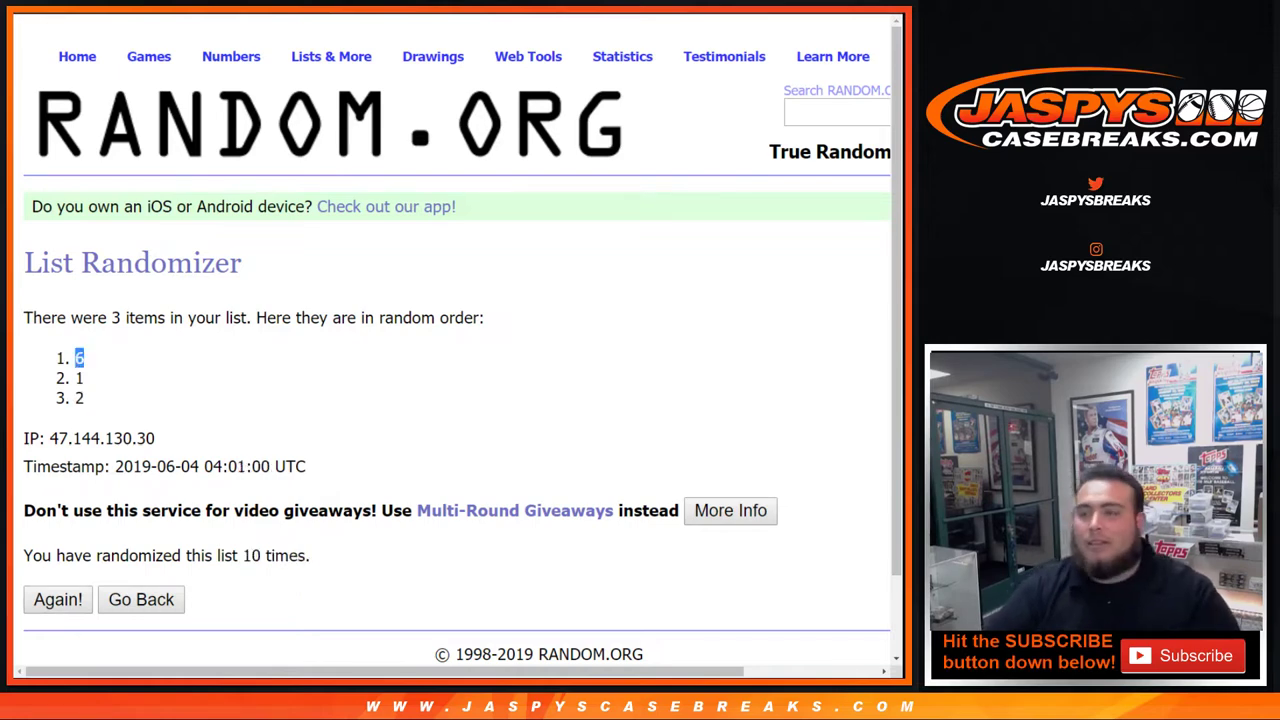
Switch to the Google Sheets team list and set its printout to portrait orientation with the workbook title in the header
{"action": "key", "text": "ctrl+Tab"}
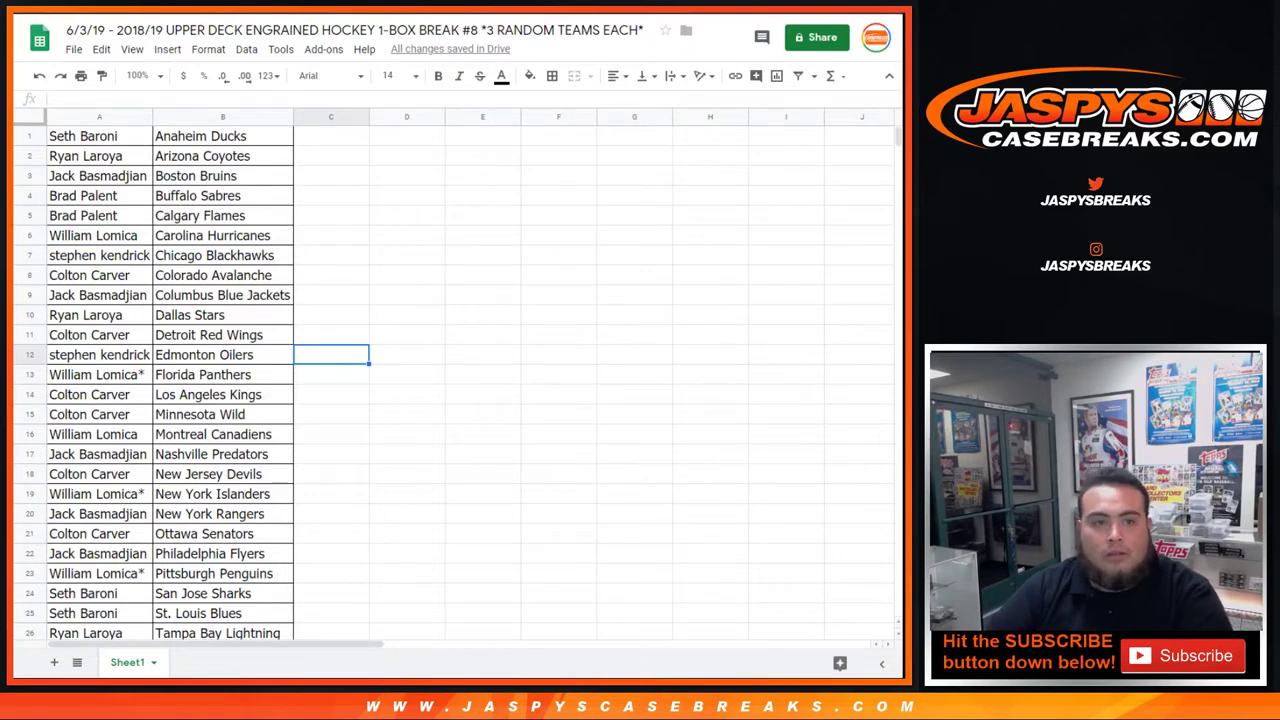
{"action": "key", "text": "ctrl+p"}
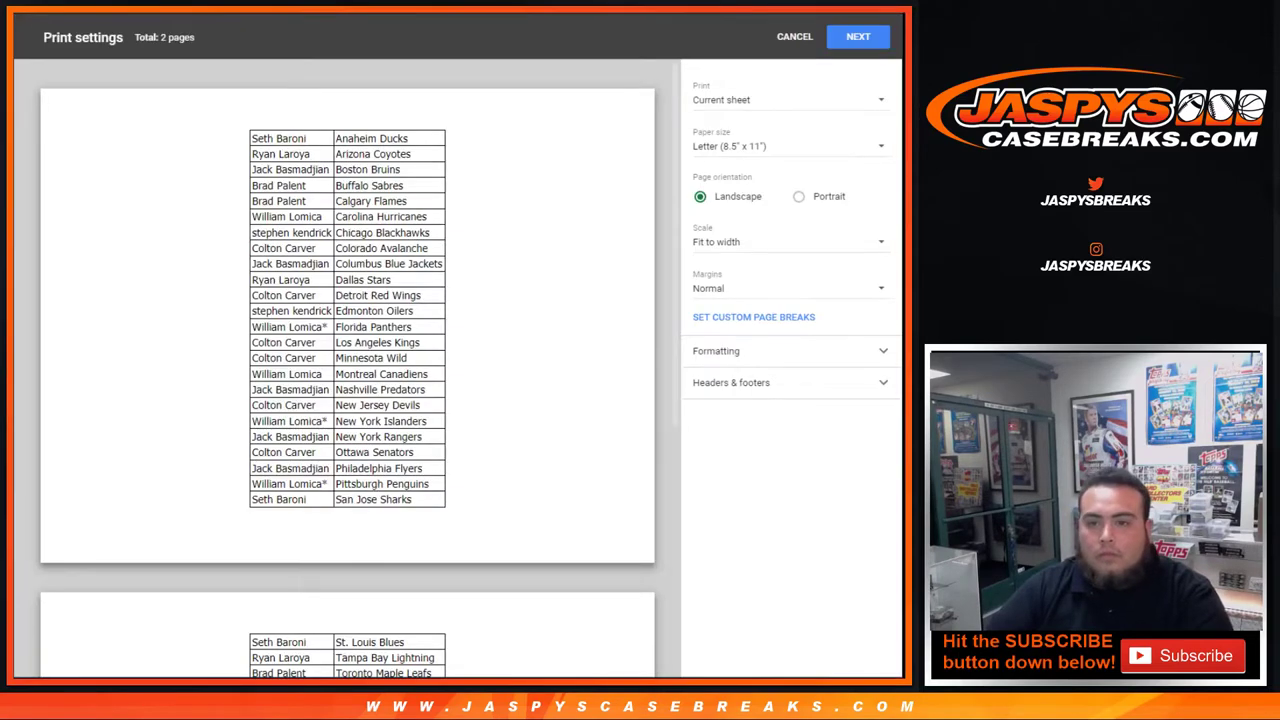
{"action": "left_click", "coordinate": [799, 197]}
{"action": "left_click", "coordinate": [790, 383]}
{"action": "left_click", "coordinate": [701, 440]}
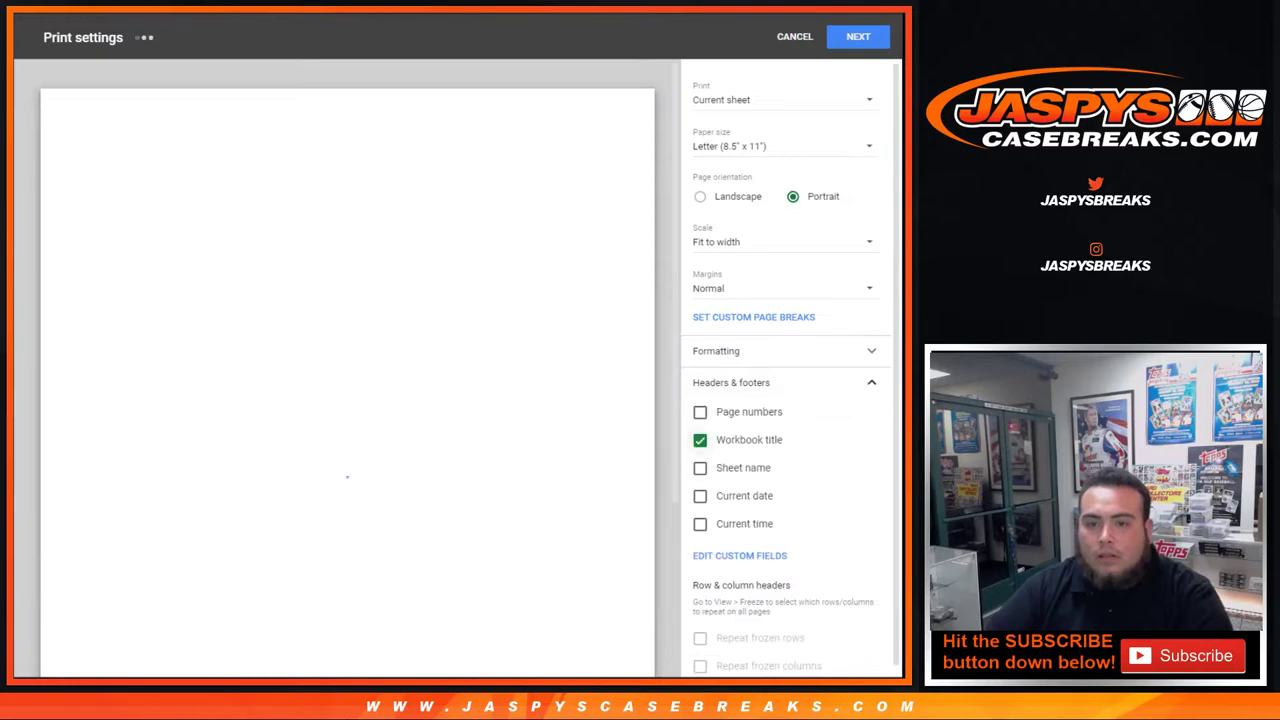
Proceed with the print settings and print one copy of all pages on the Samsung M2020 printer
{"action": "left_click", "coordinate": [868, 38]}
{"action": "key", "text": "Return"}
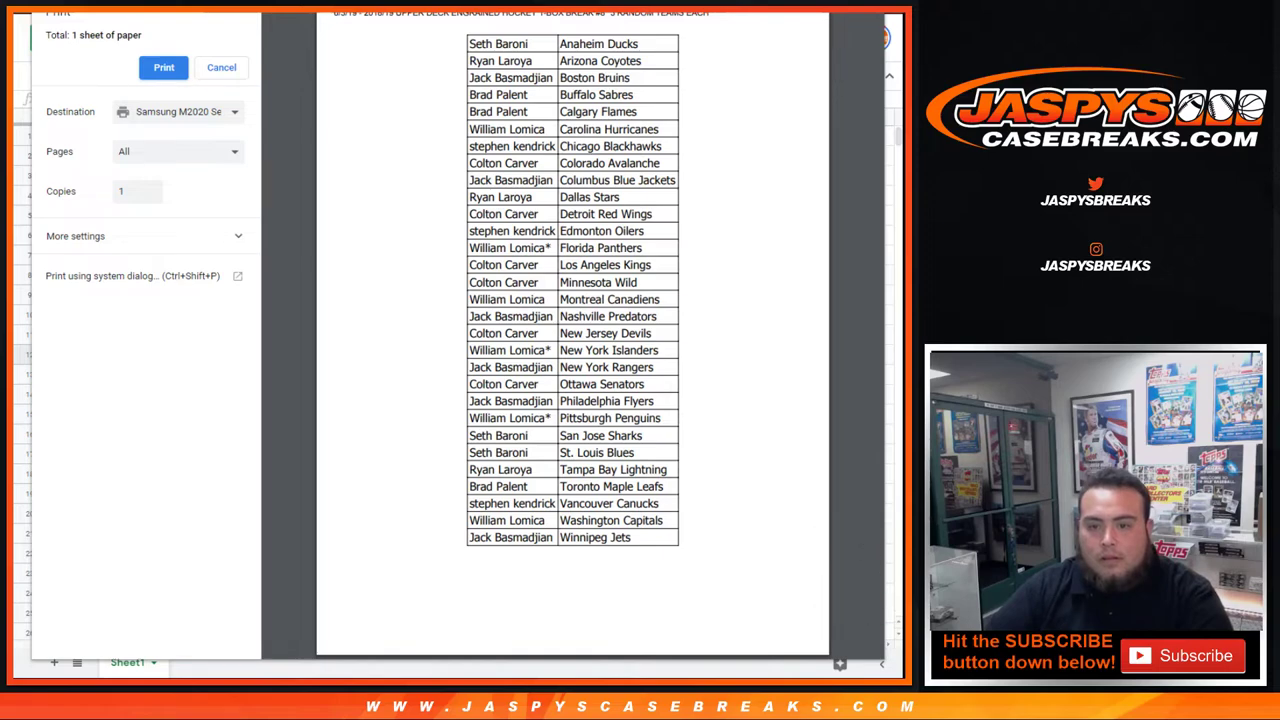
{"action": "key", "text": "Return"}
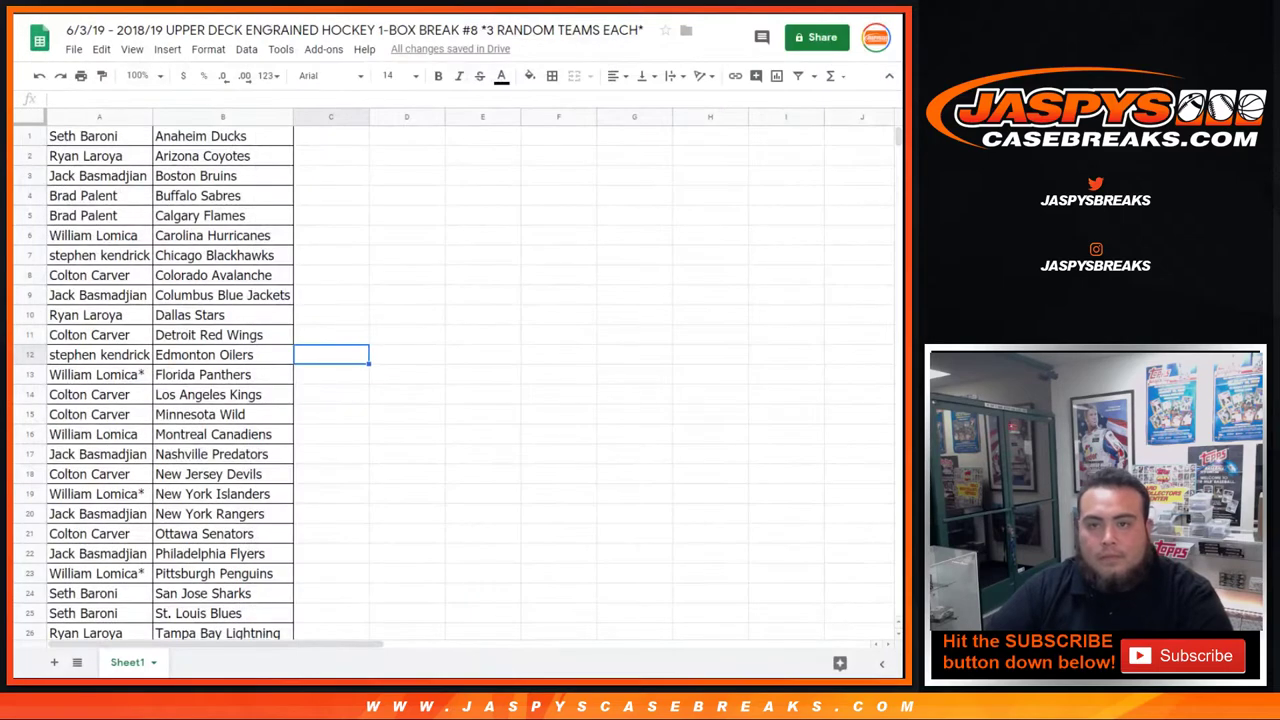